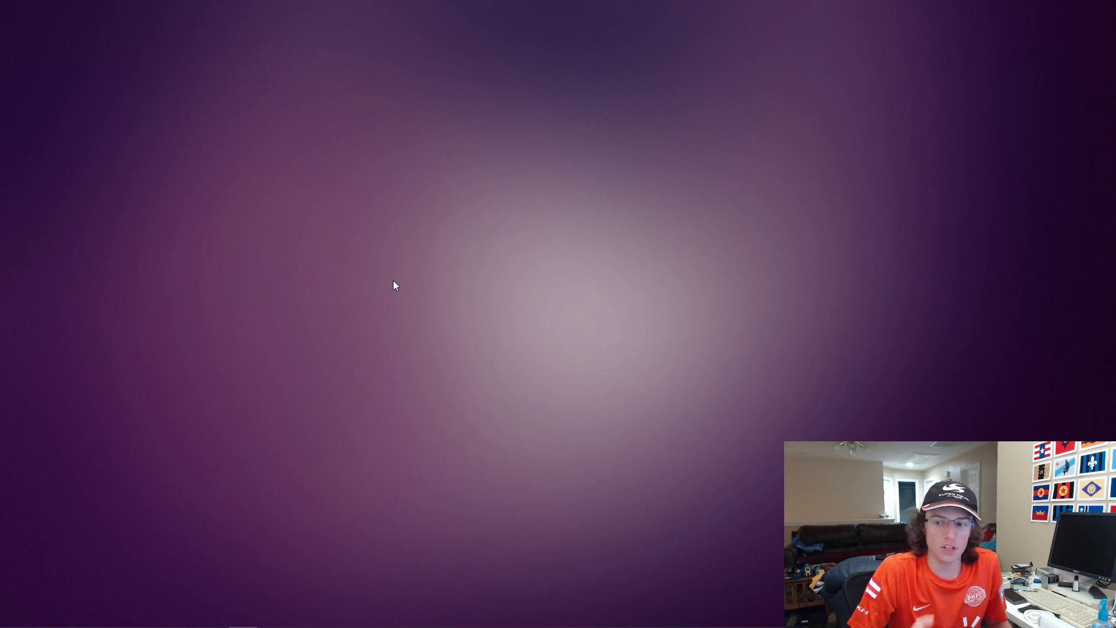
Step: Bring up the Launchy launcher and look over the Launchy website's introduction and screenshots, continuing to its Download page
key("alt+space")
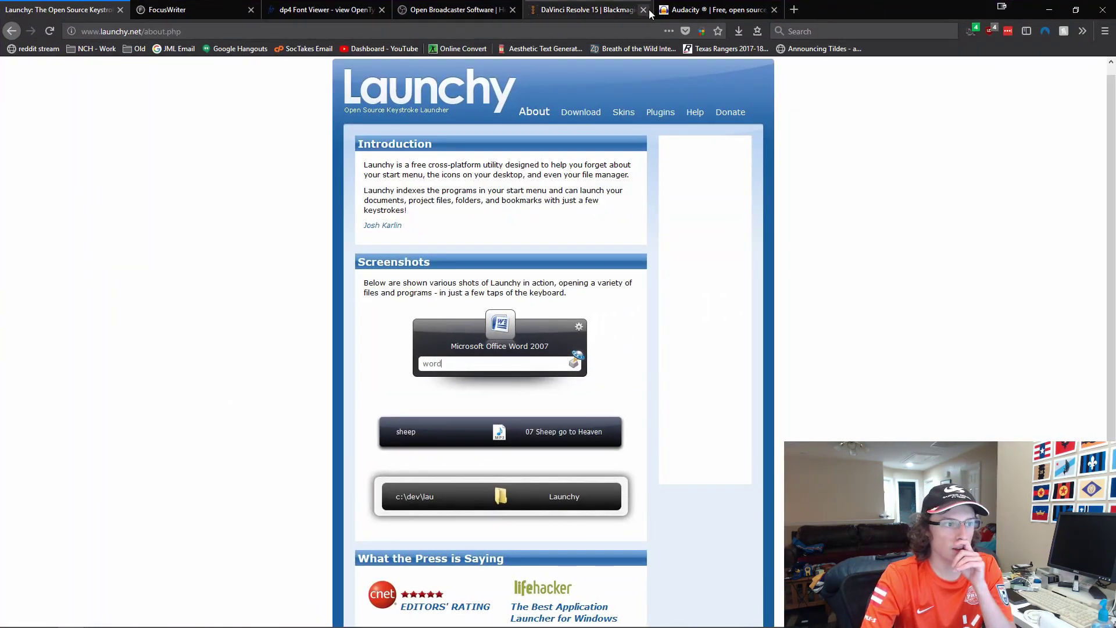
scroll(616, 218, "down", 1)
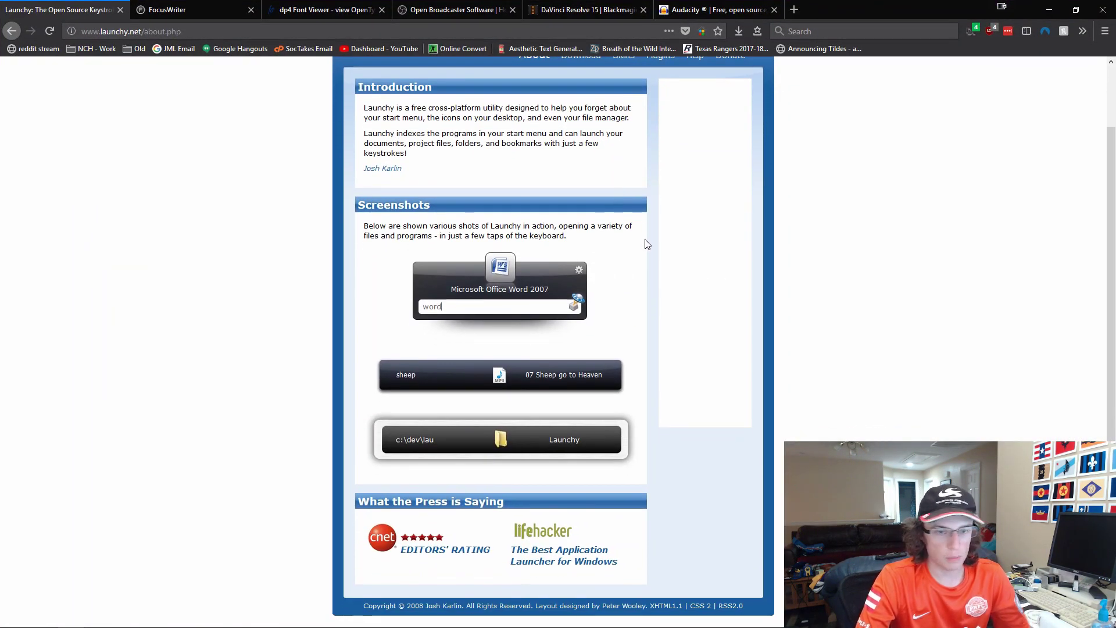
scroll(656, 257, "up", 1)
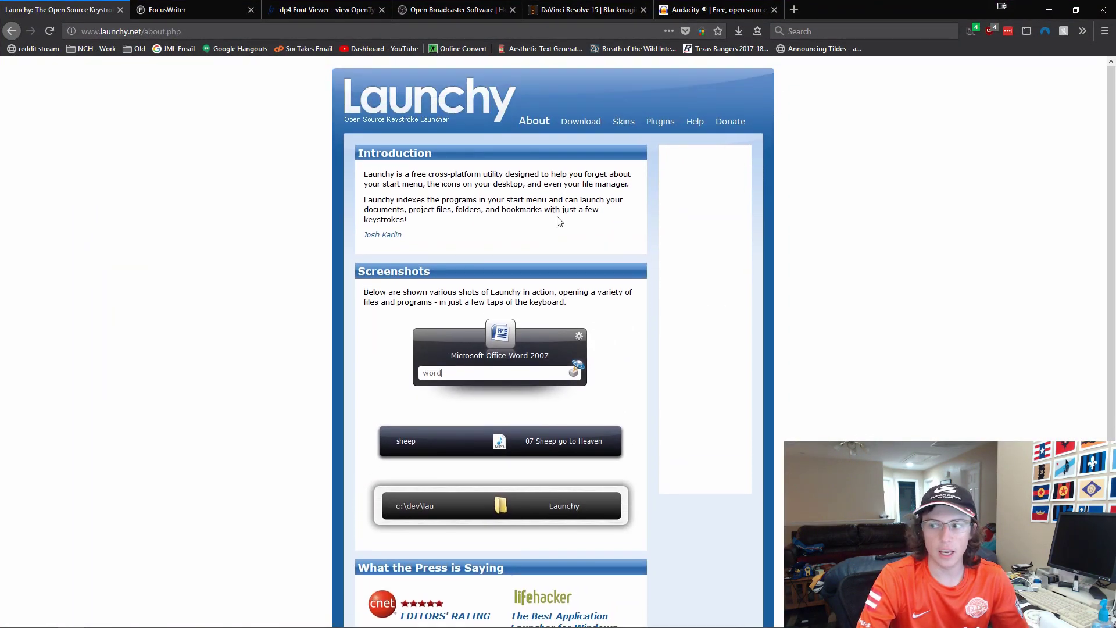
left_click(574, 122)
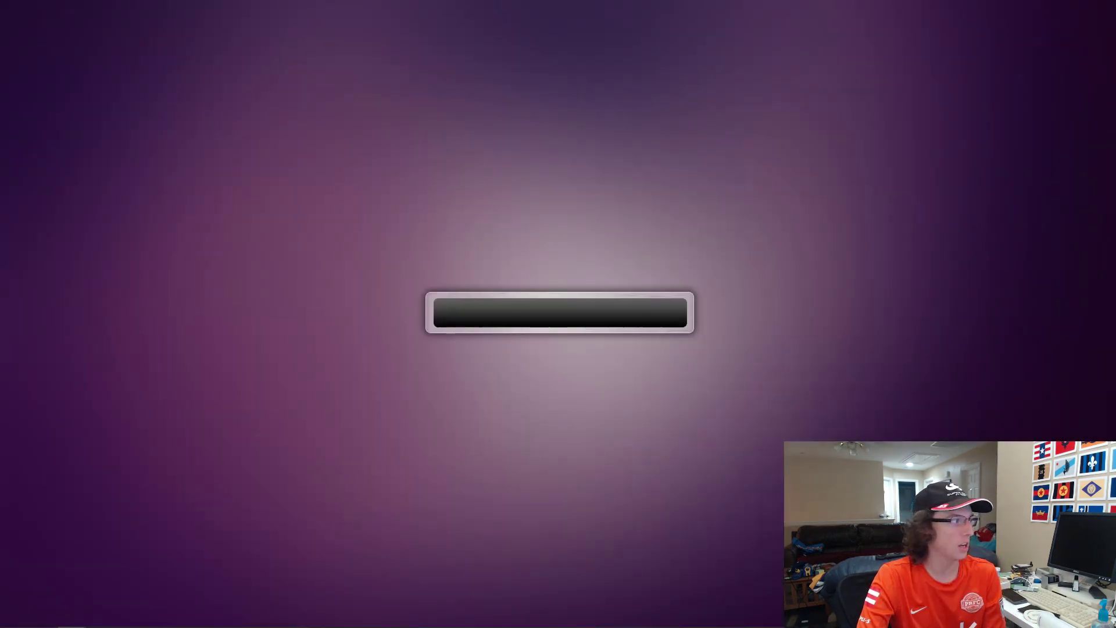
Step: Launch FocusWriter from the Launchy launcher by searching for "focu"
left_click(495, 324)
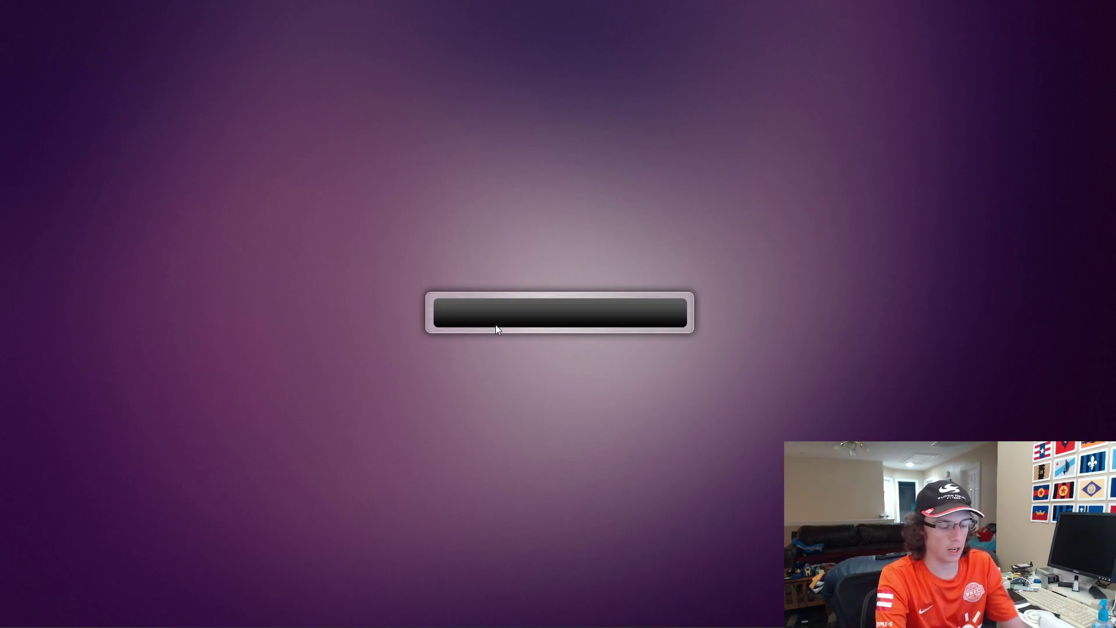
type("focu")
key("Return")
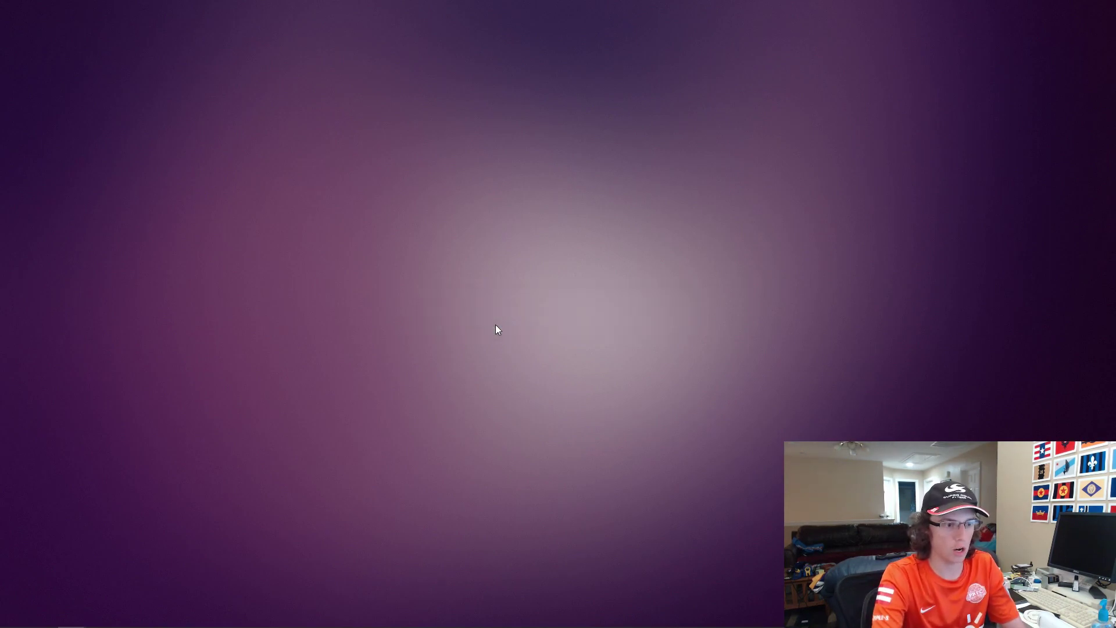
Step: Look through the "Supporting Local Soccer Part 1" draft from its end up to its title and opening paragraphs
scroll(596, 312, "up", 15)
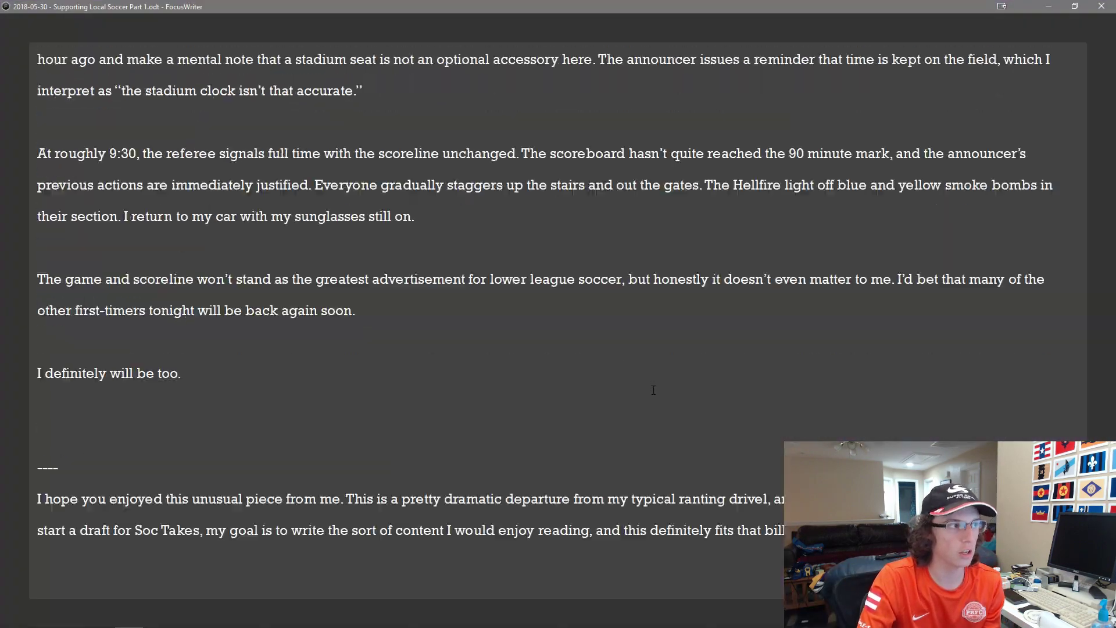
scroll(572, 266, "up", 15)
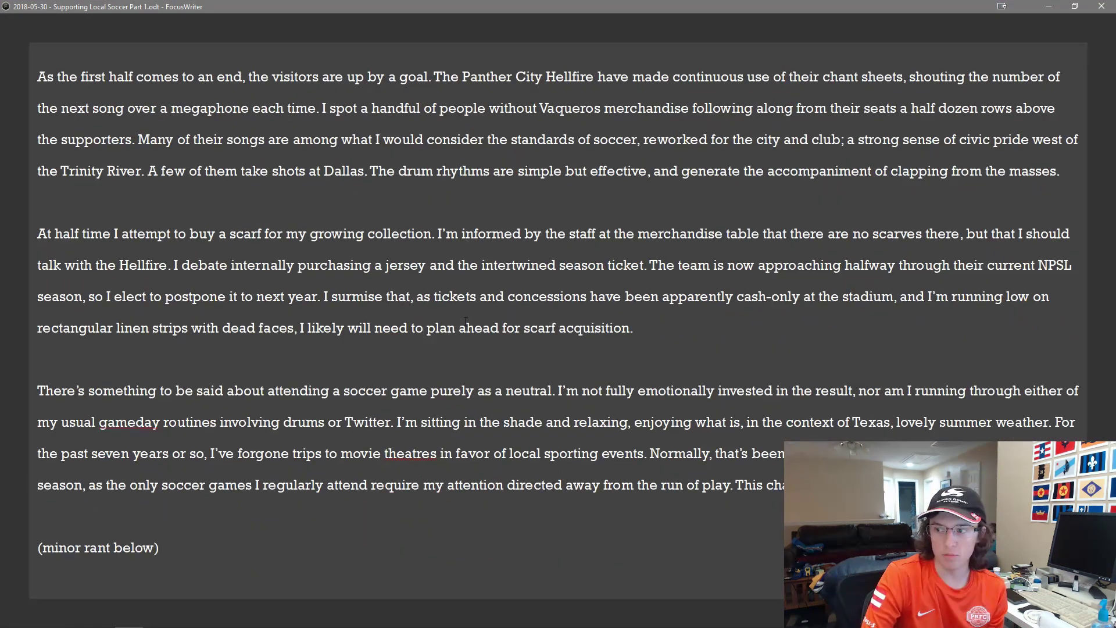
scroll(489, 250, "up", 15)
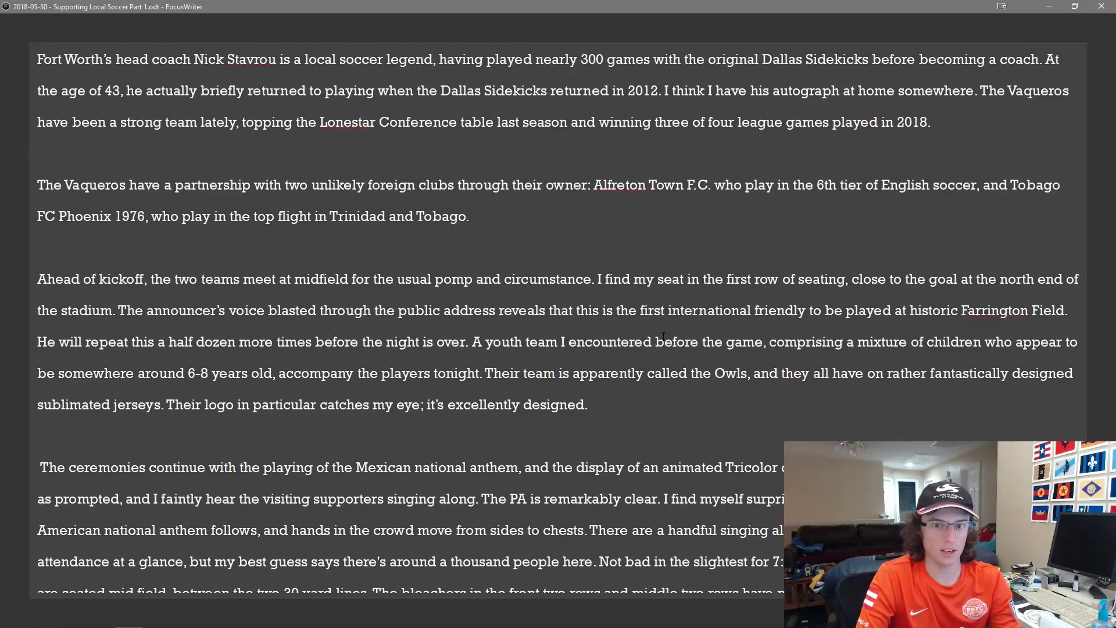
scroll(686, 198, "up", 8)
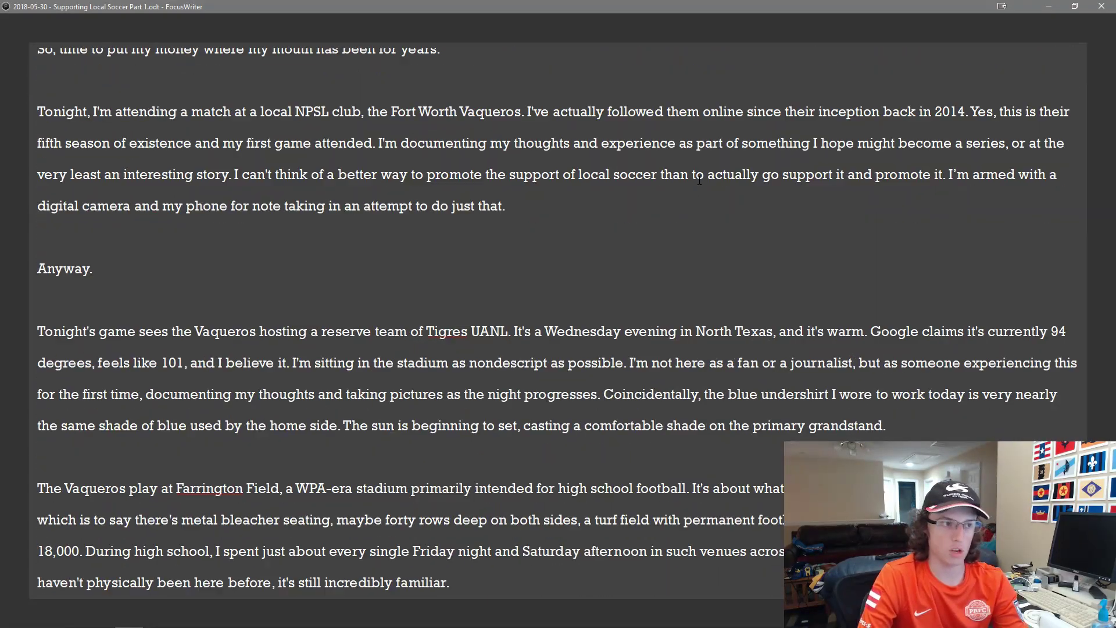
mouse_move(194, 6)
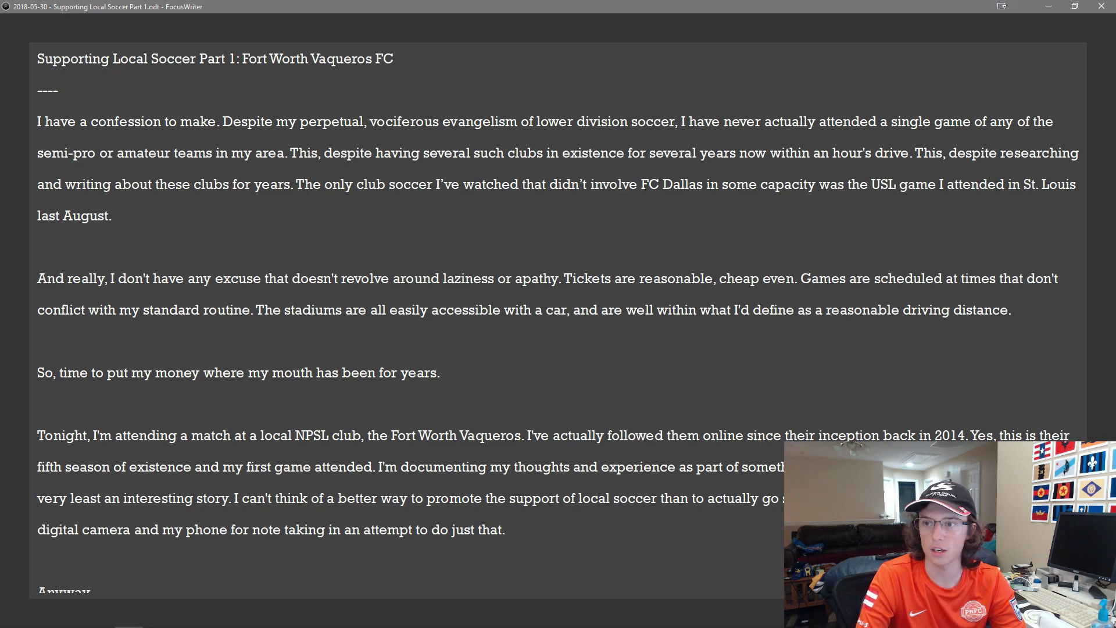
scroll(558, 314, "down", 6)
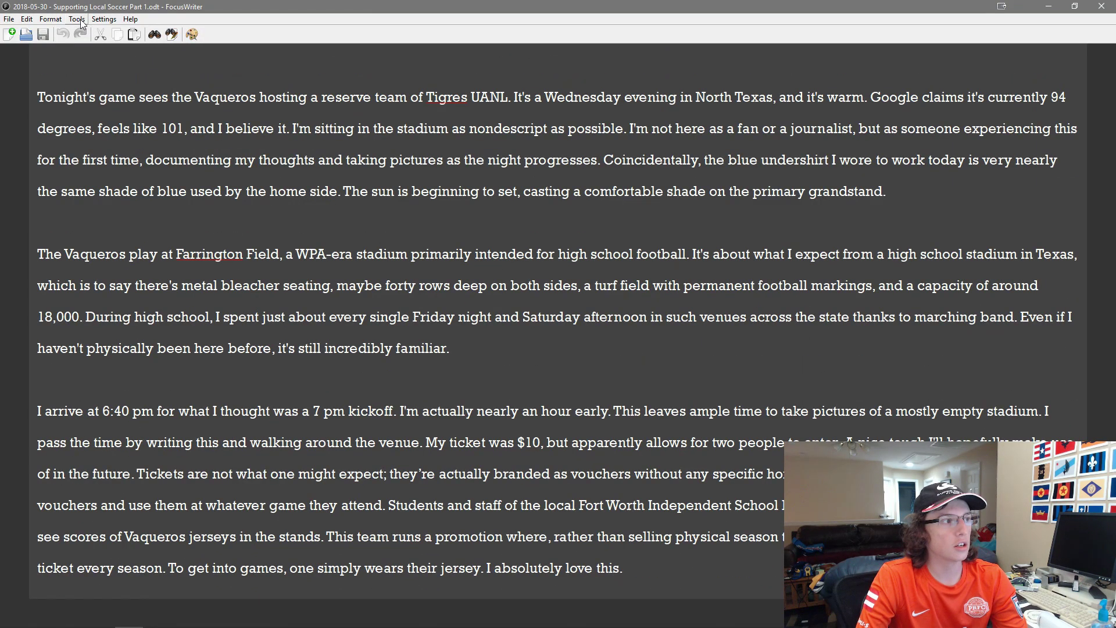
Step: Examine the text, background, margin and spacing settings of the custom Lower Resolution theme, leaving the theme editor and manager without changes
left_click(81, 22)
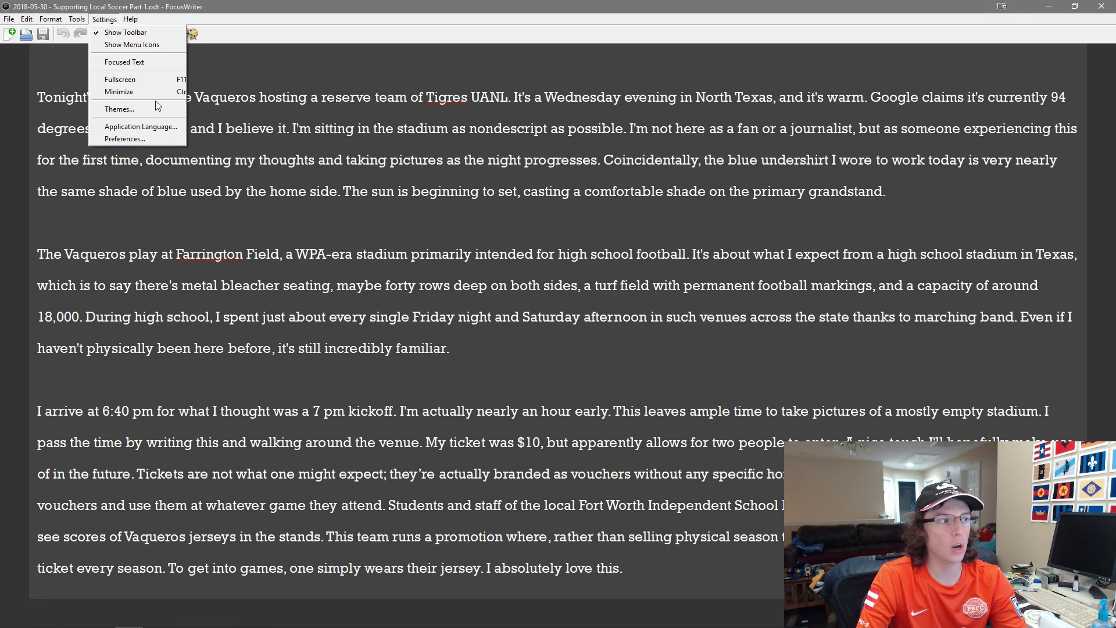
left_click(120, 109)
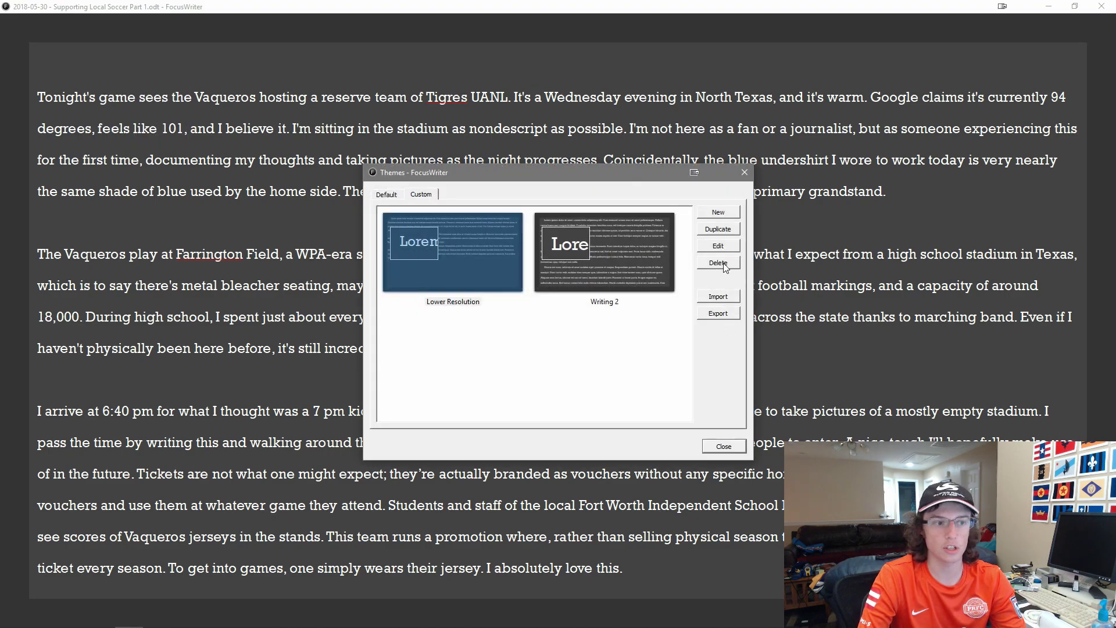
left_click(720, 248)
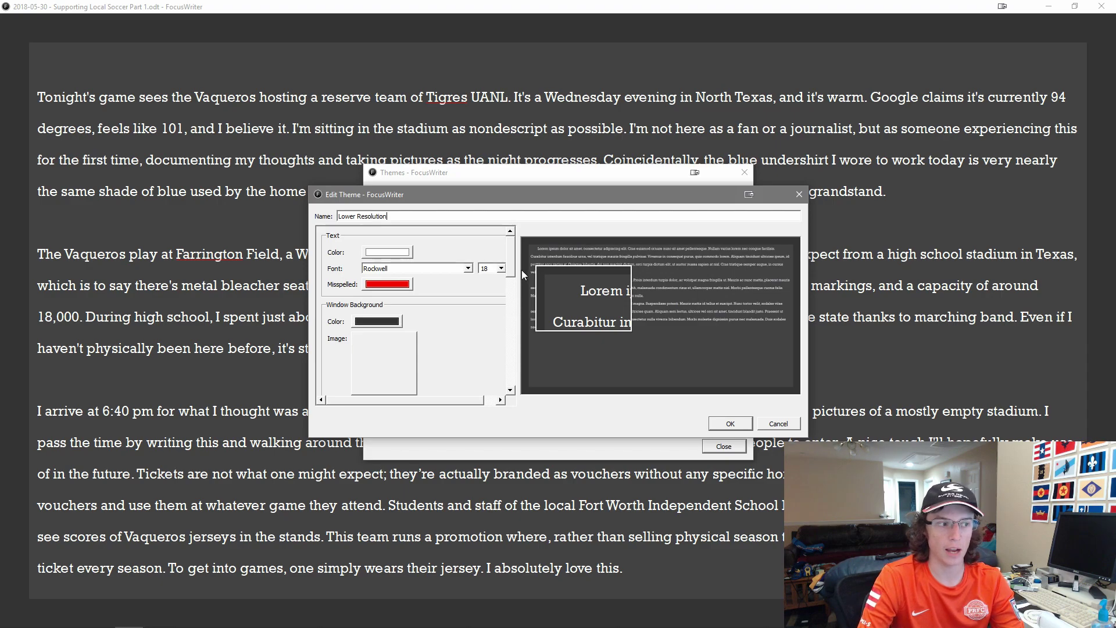
scroll(505, 283, "down", 3)
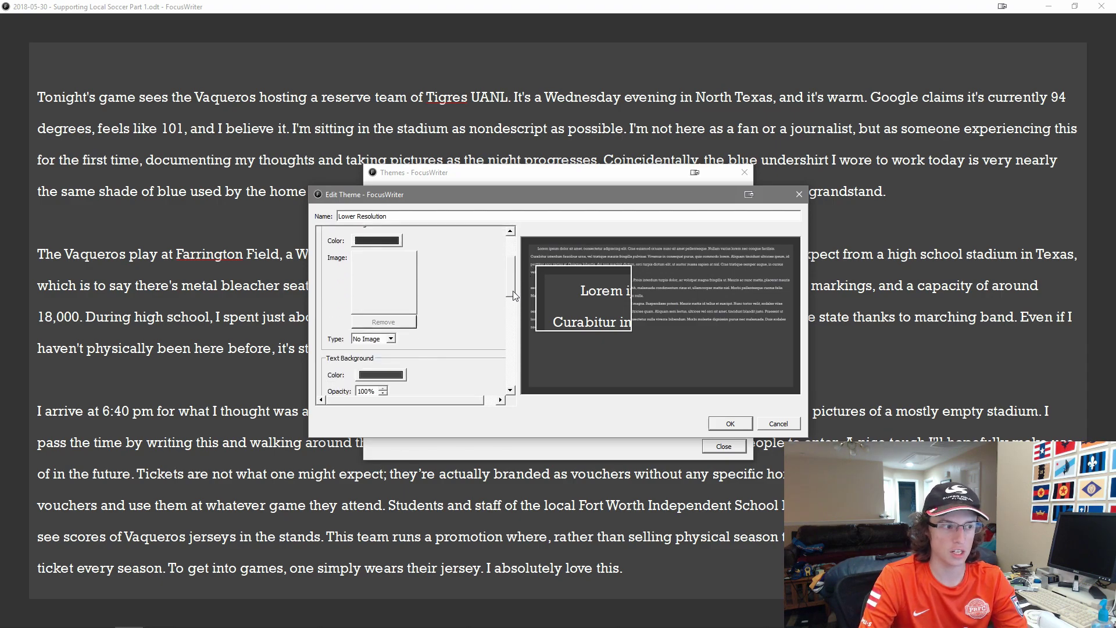
scroll(505, 282, "down", 6)
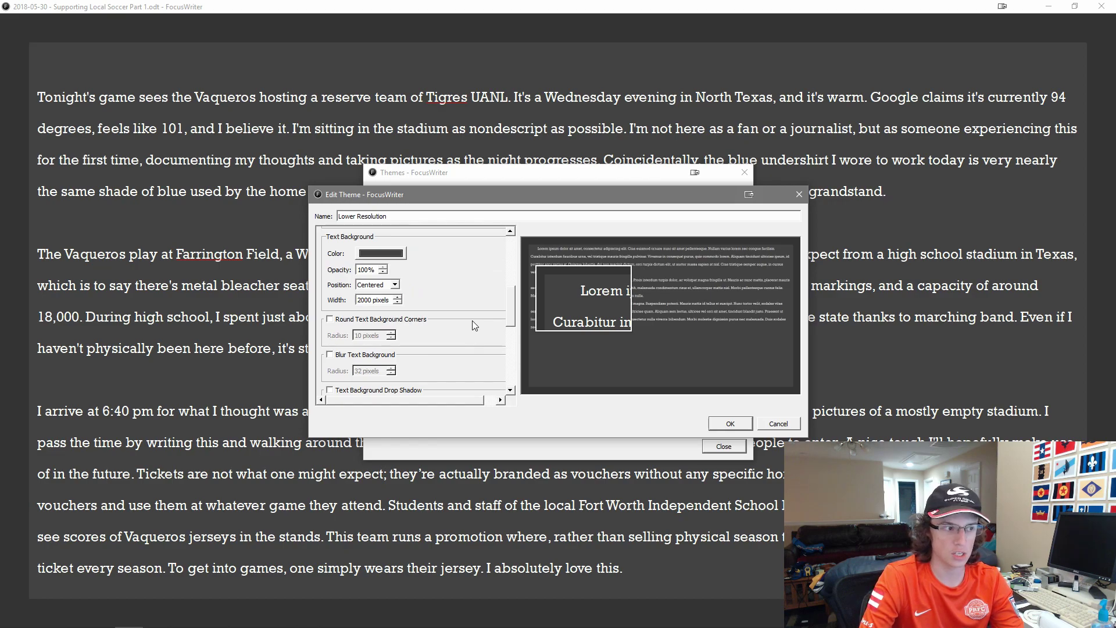
scroll(473, 320, "down", 6)
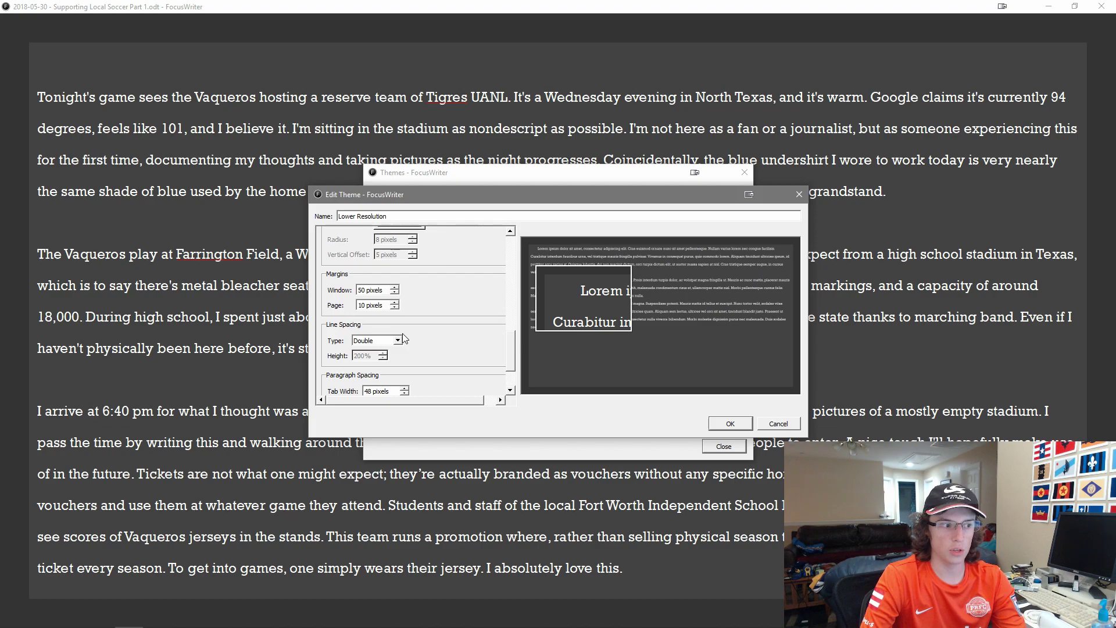
scroll(501, 340, "down", 3)
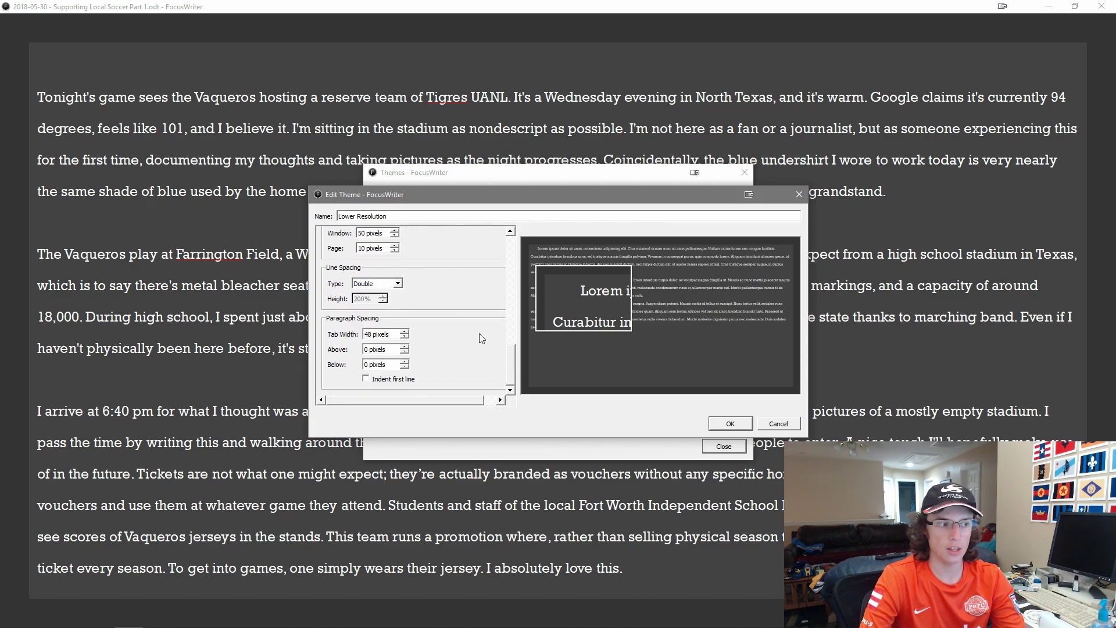
left_click(766, 427)
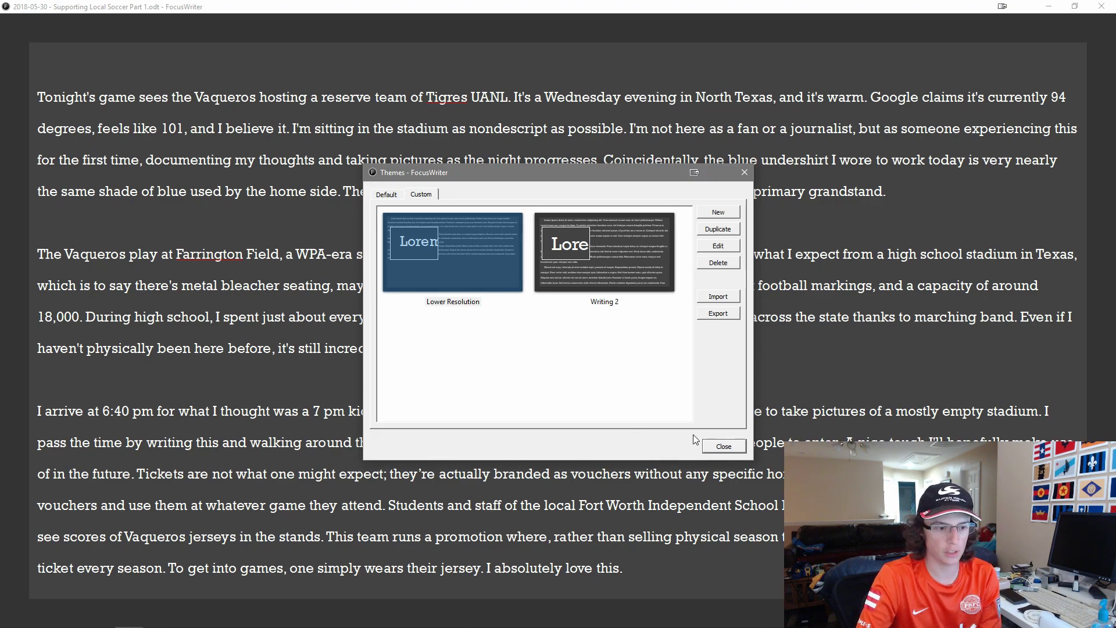
left_click(726, 446)
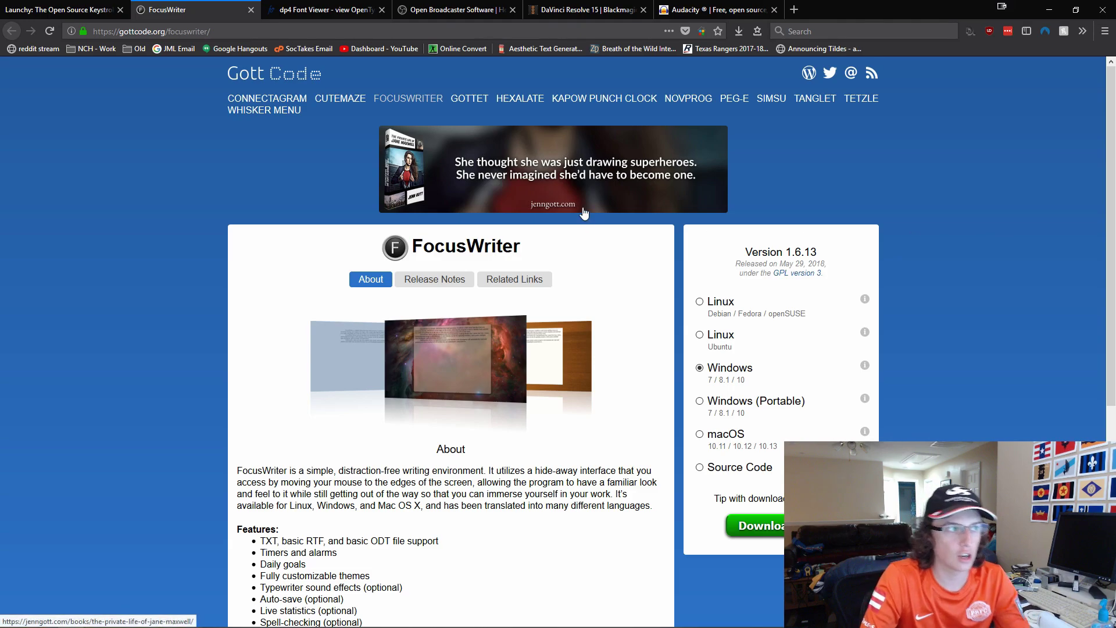
Step: Review the features, screenshots and download options on the FocusWriter page of the Gott Code website in the browser
scroll(449, 248, "down", 3)
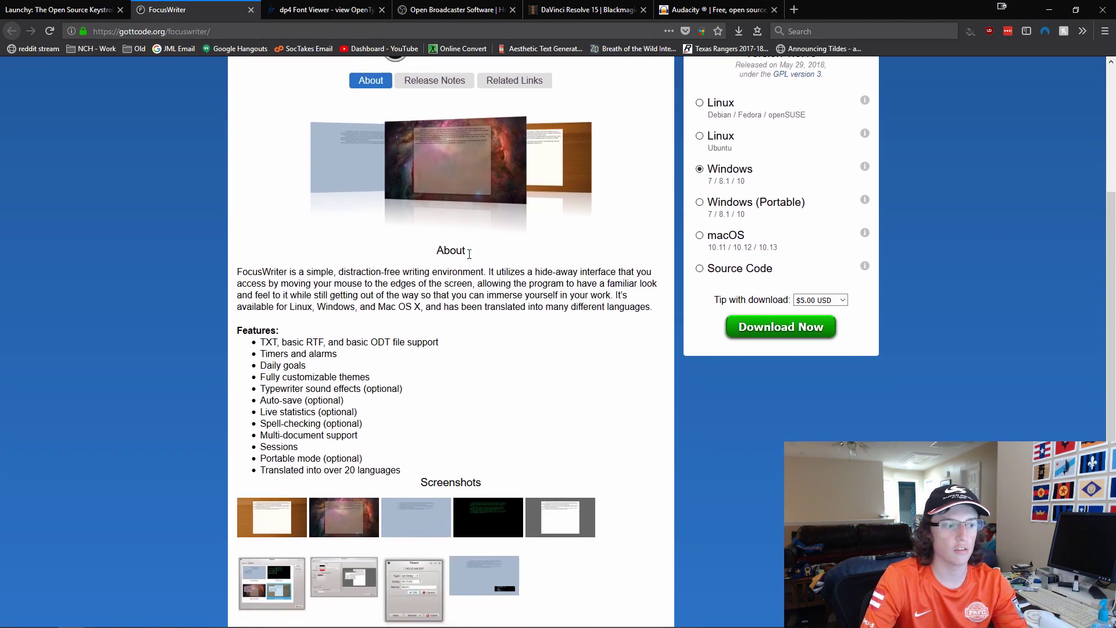
scroll(453, 431, "down", 2)
scroll(466, 439, "up", 3)
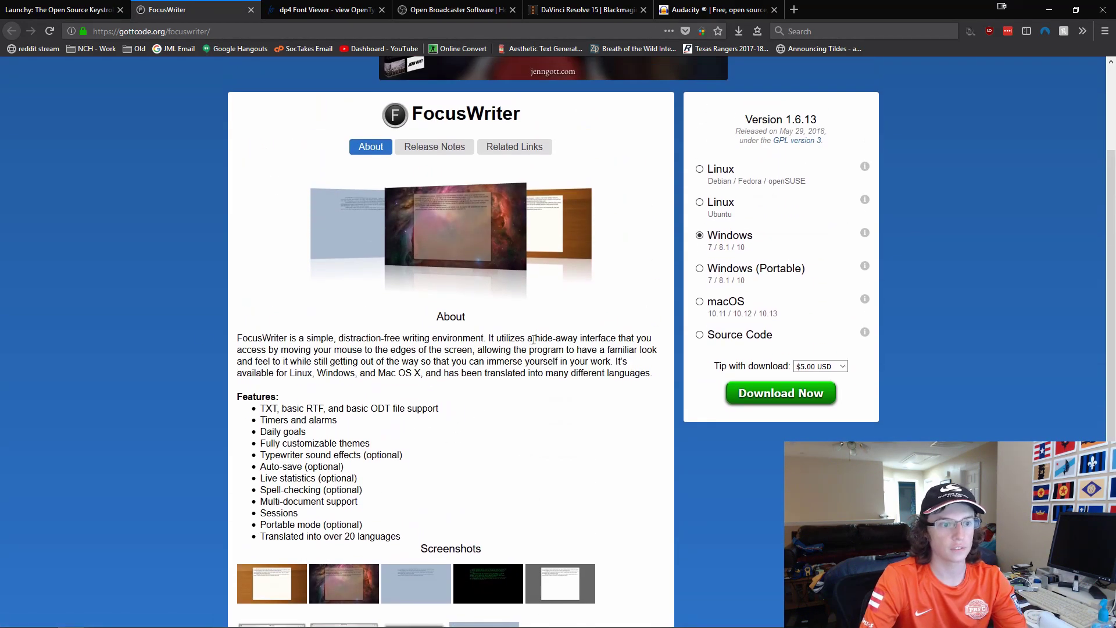
scroll(261, 270, "up", 2)
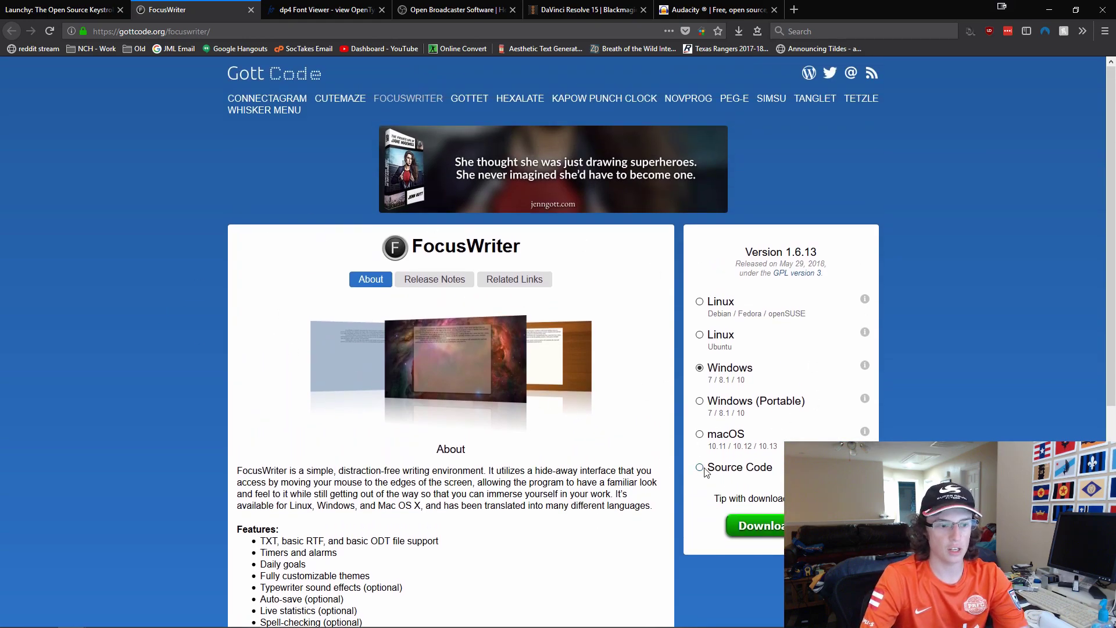
scroll(621, 409, "down", 5)
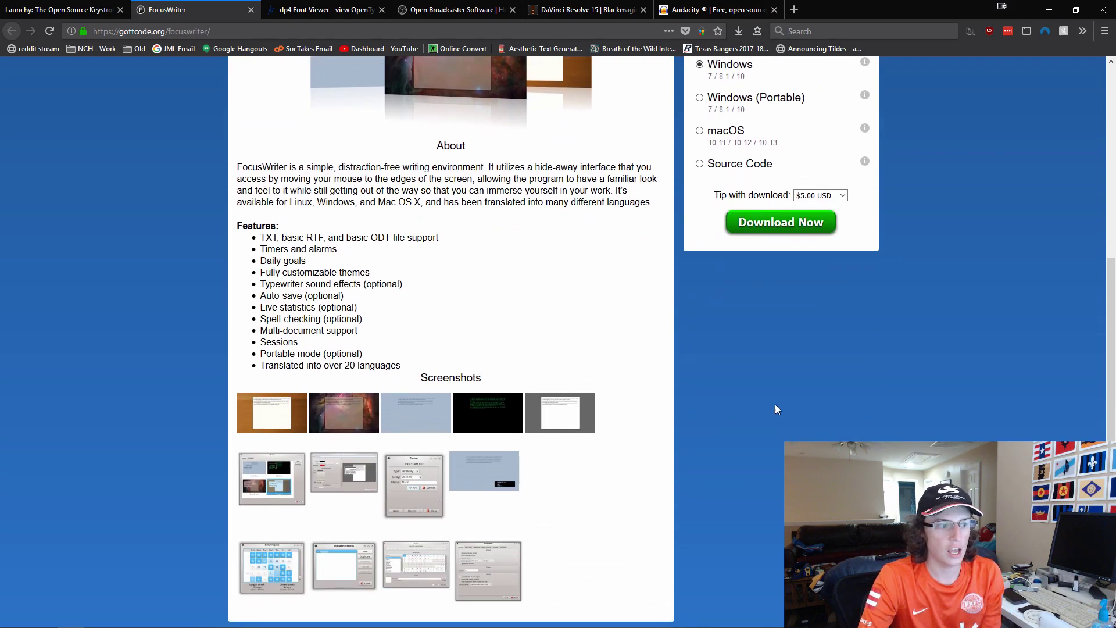
scroll(621, 409, "up", 5)
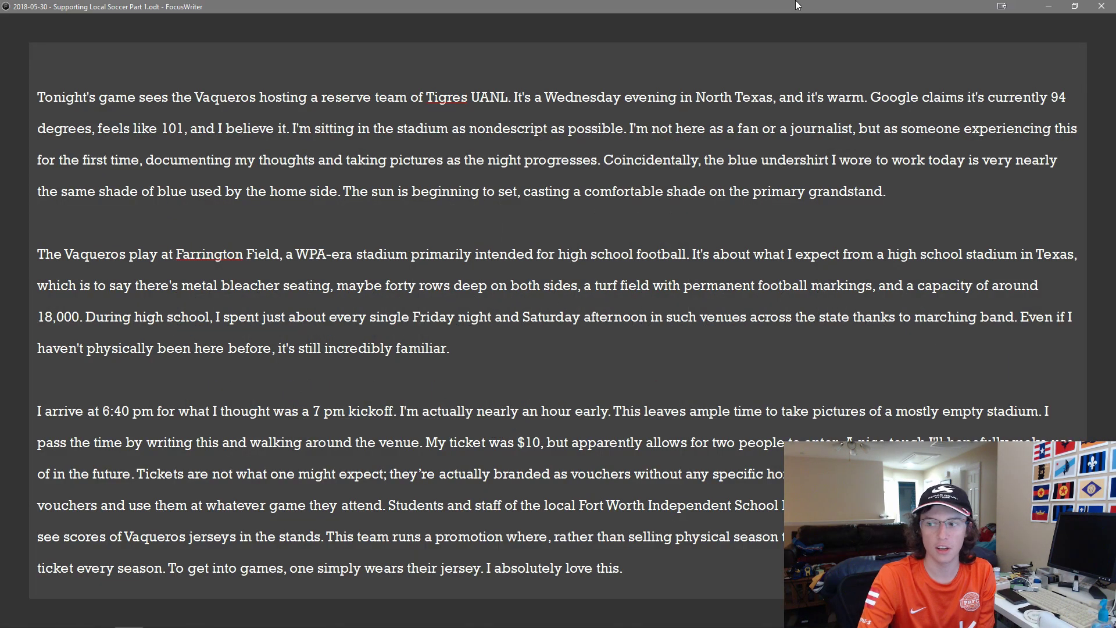
Step: Close FocusWriter and launch DP4 Font Viewer from the Launchy launcher by searching for "dp"
left_click(1102, 6)
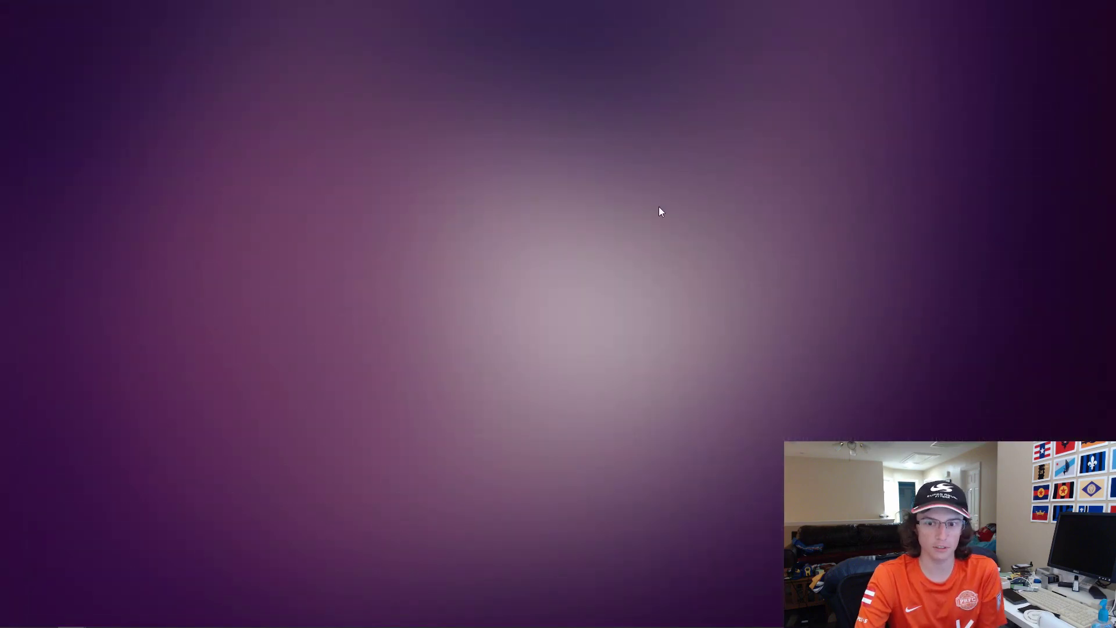
key("alt+space")
type("dp")
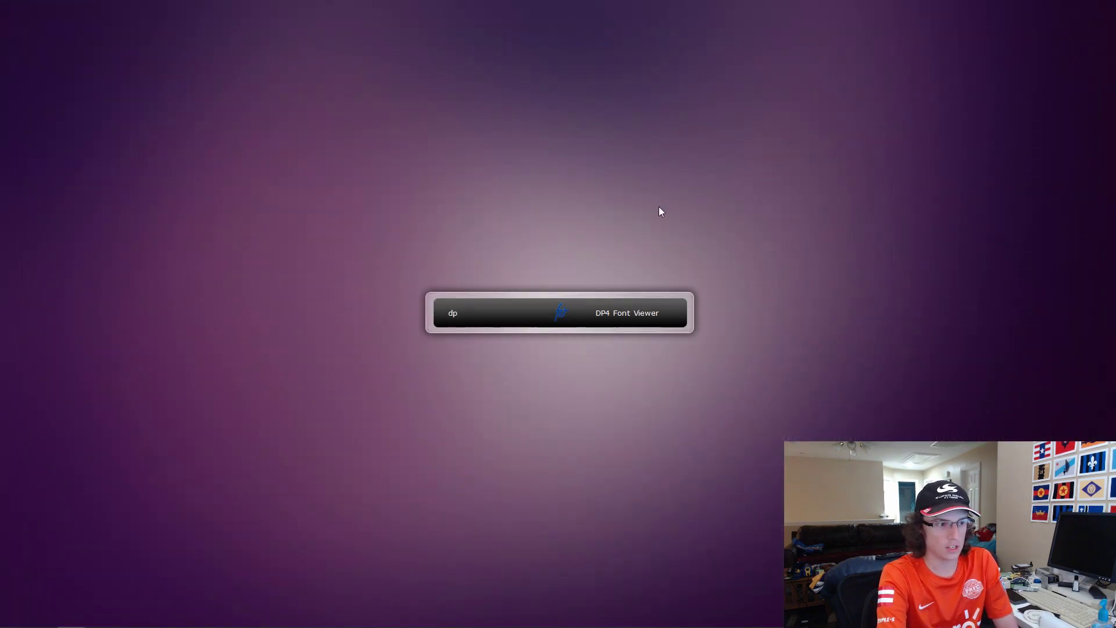
key("Return")
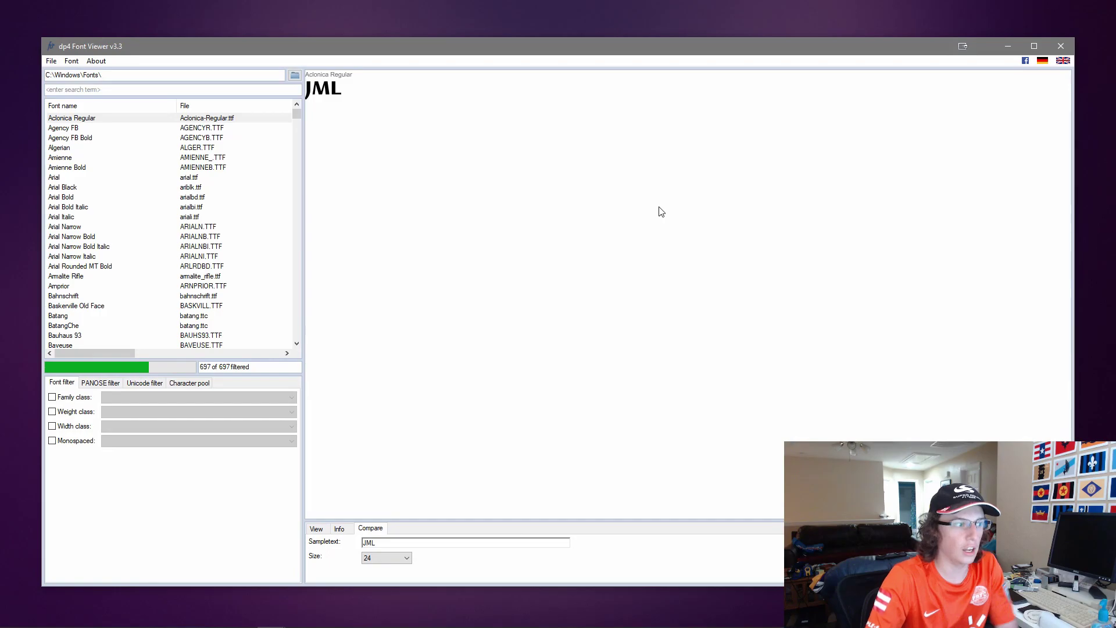
Step: Preview the Algerian and Aclonica Regular fonts individually, and compare all installed fonts using the sample text JML
left_click(212, 152)
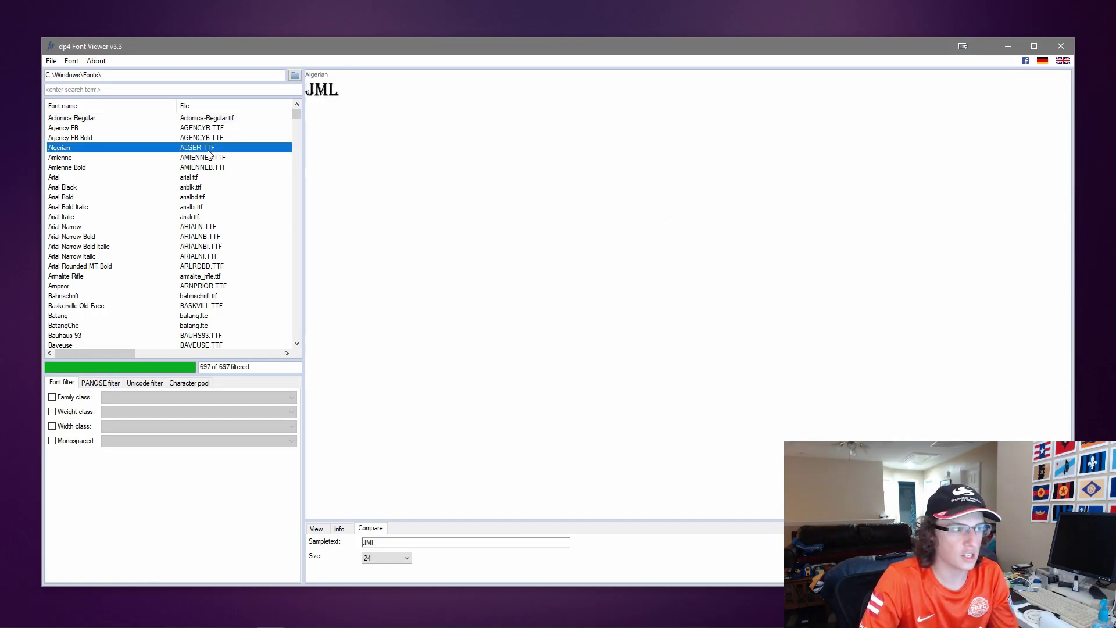
left_click(92, 119)
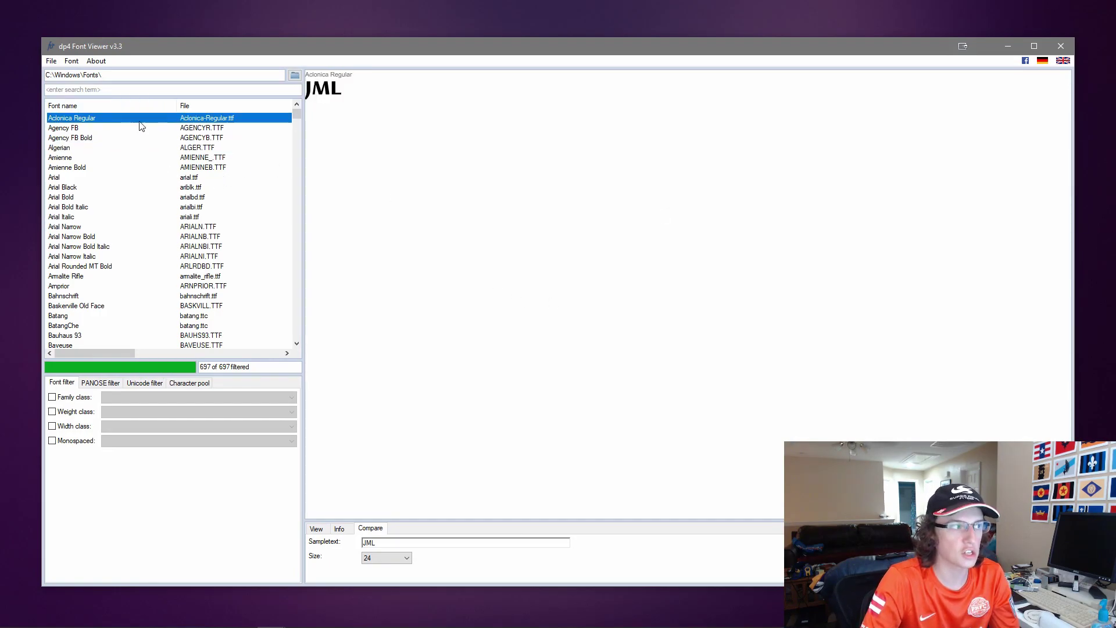
scroll(123, 230, "down", 6)
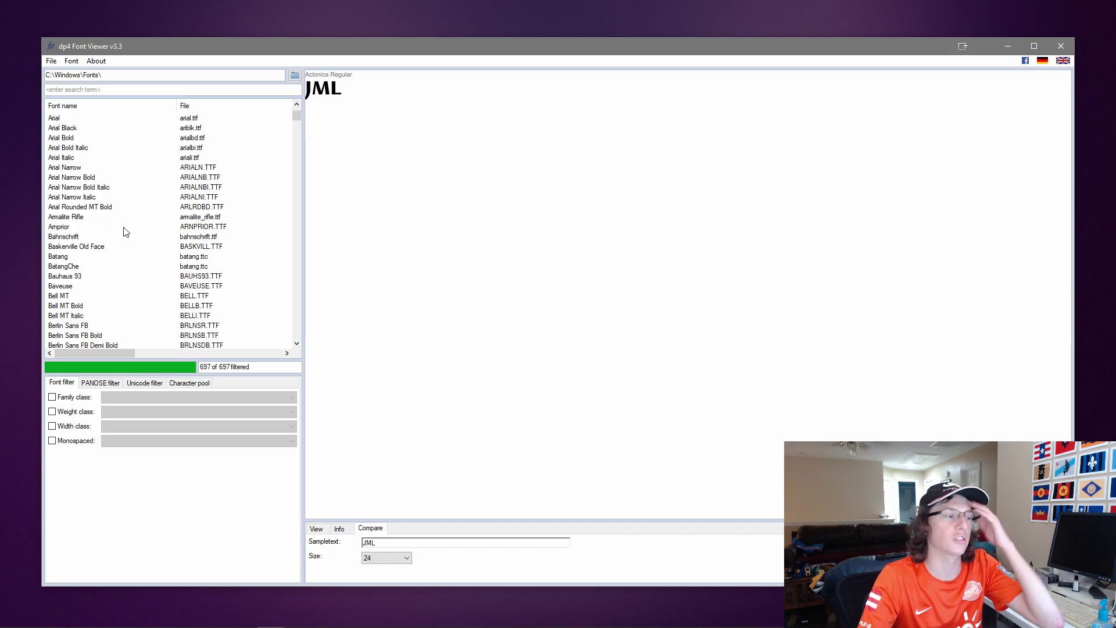
scroll(99, 250, "down", 10)
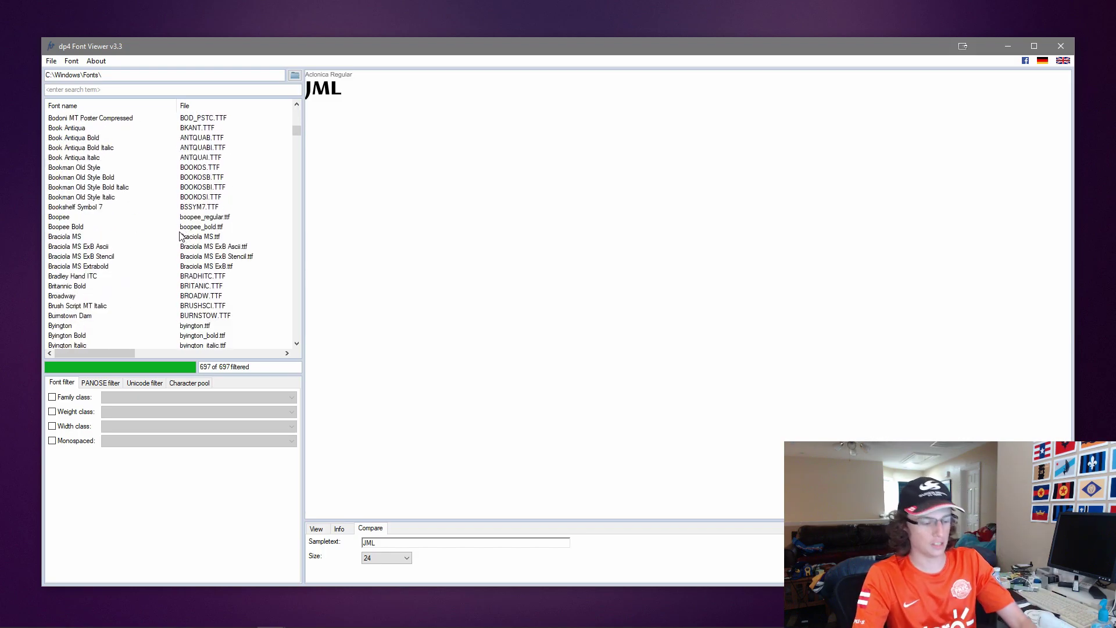
key("ctrl+a")
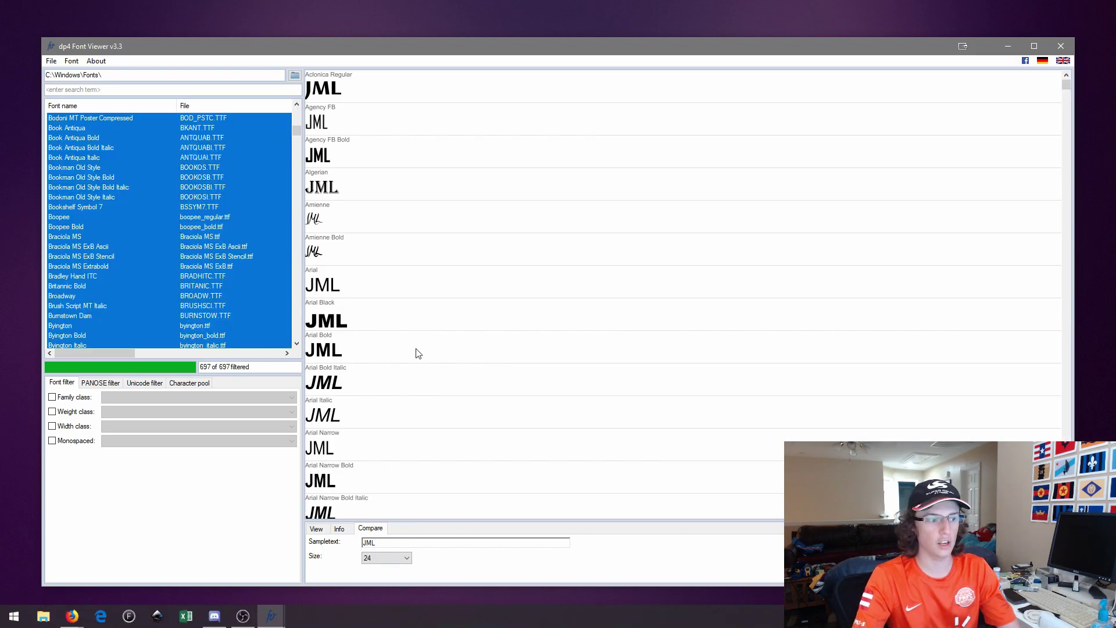
scroll(505, 398, "down", 15)
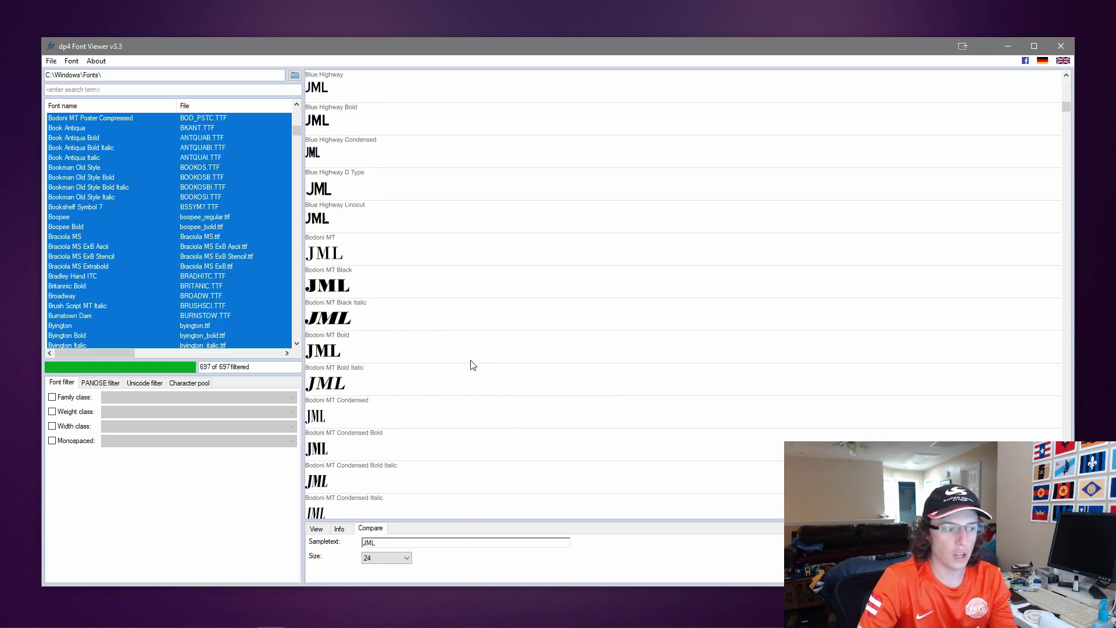
Step: Filter the fonts by character pool to those containing the character 애, and select all filtered fonts for comparison
scroll(474, 358, "down", 18)
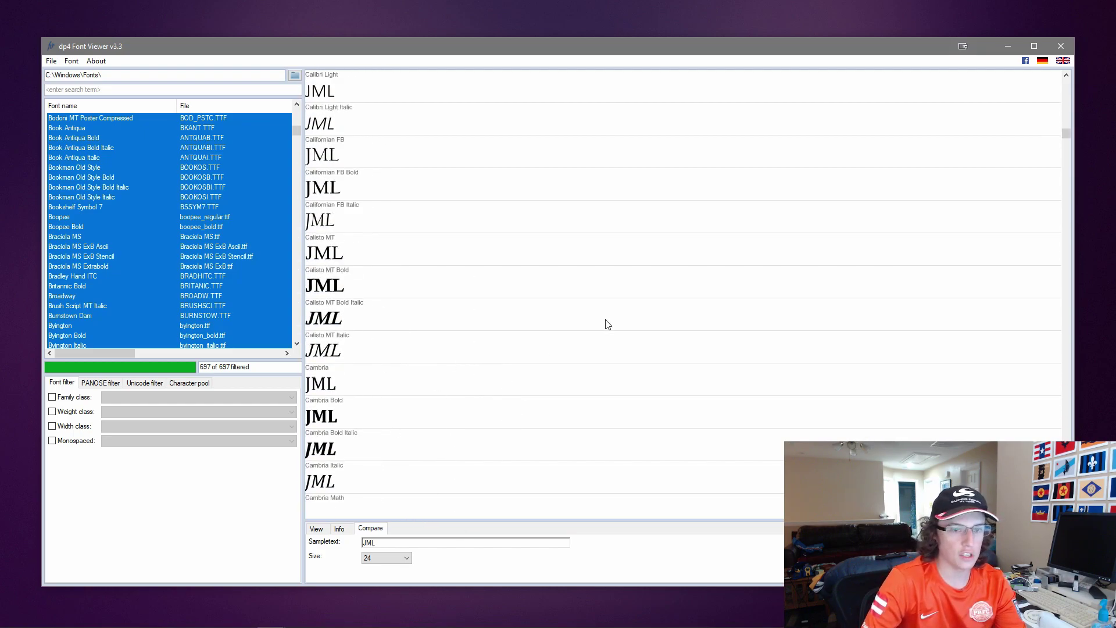
left_click(190, 383)
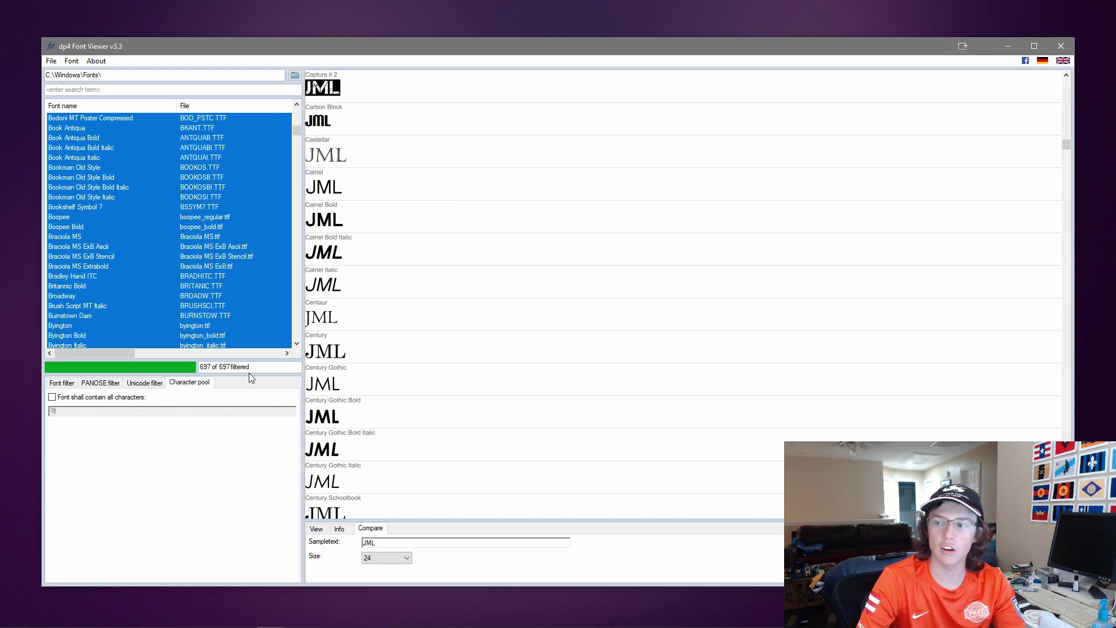
left_click(76, 399)
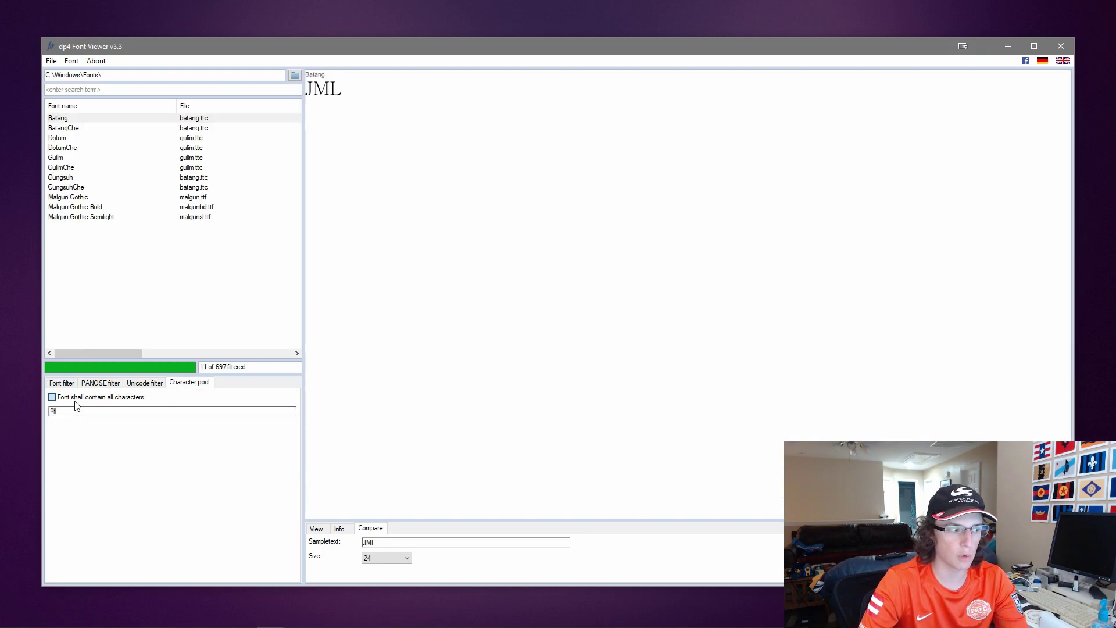
left_click(179, 218)
left_click_drag(180, 267, 73, 108)
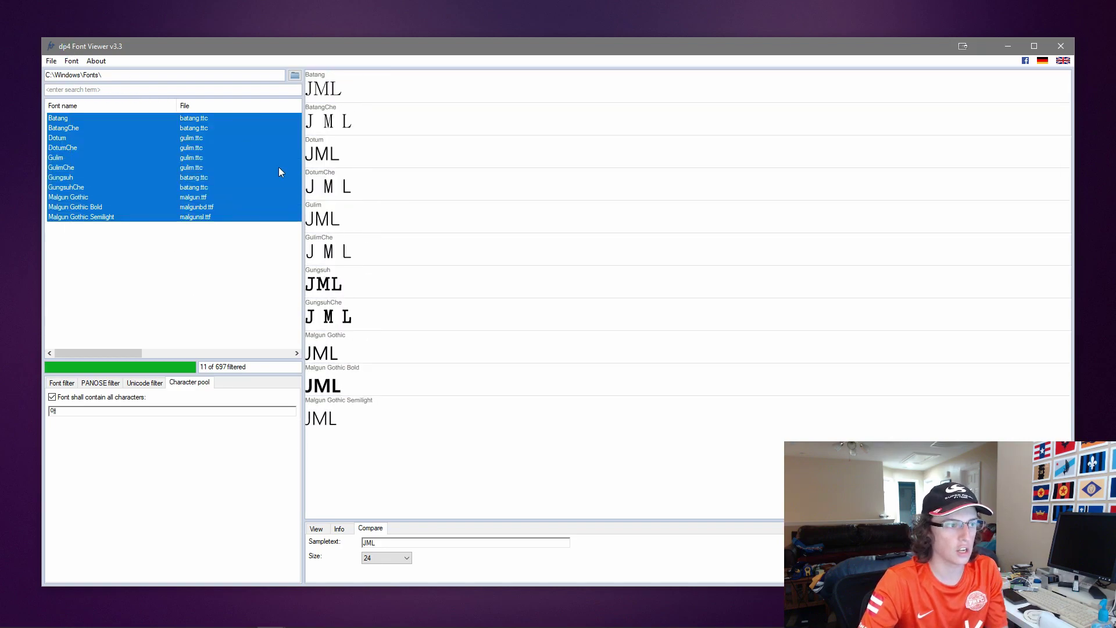
Step: Replace the comparison sample text with the Korean character 애 from the character pool filter
left_click_drag(75, 411, 51, 411)
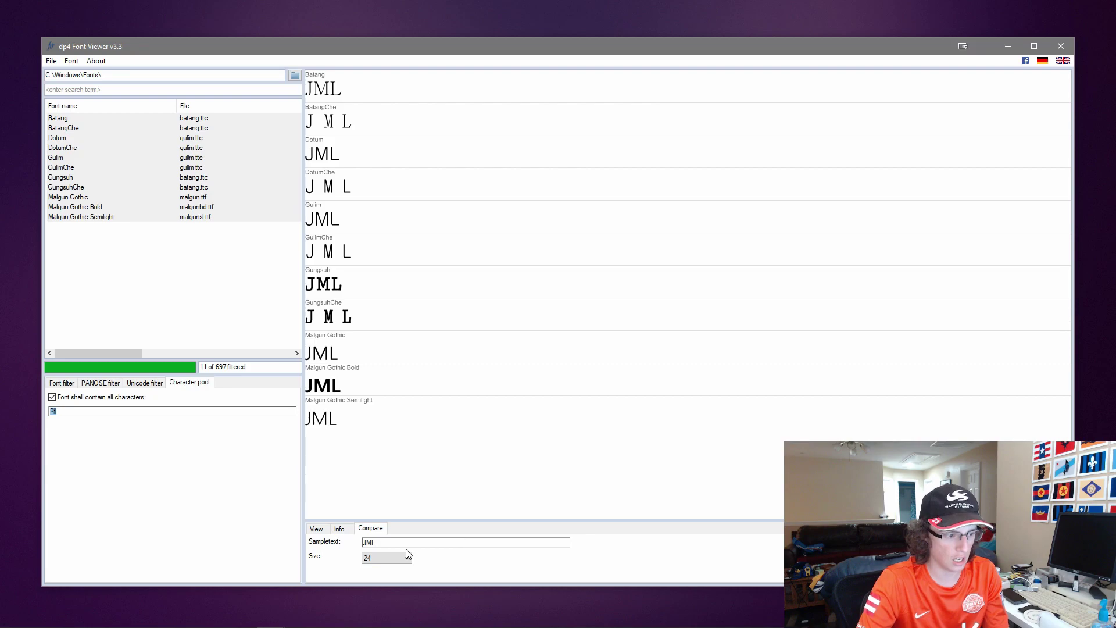
key("ctrl+a")
type("애")
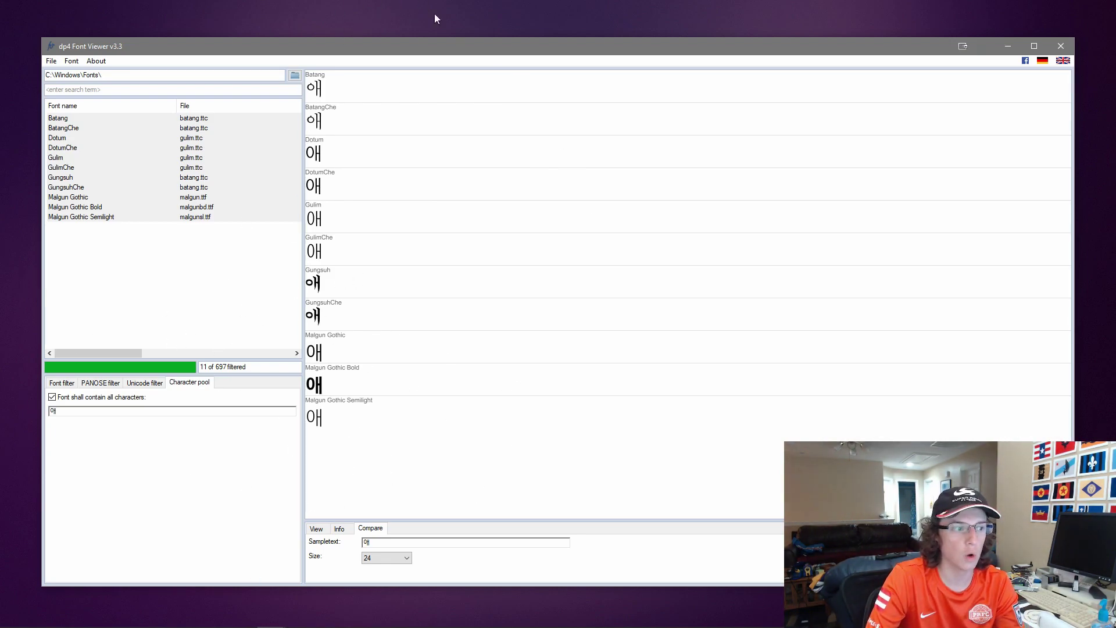
Step: Clear the comparison sample text and turn off the character pool filter
double_click(414, 541)
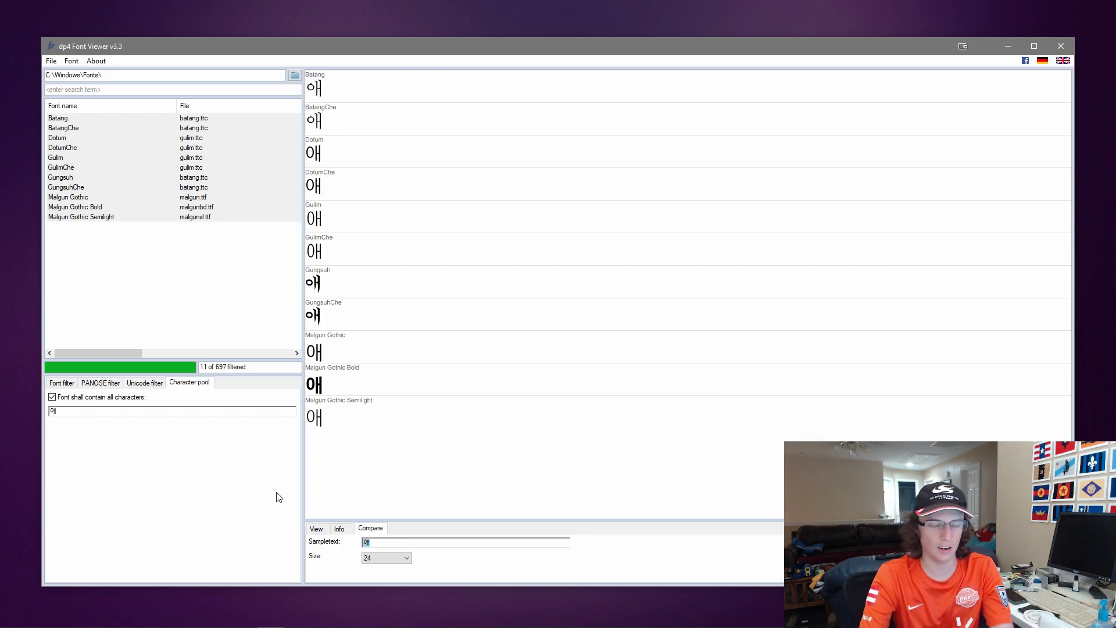
key("BackSpace")
left_click(79, 396)
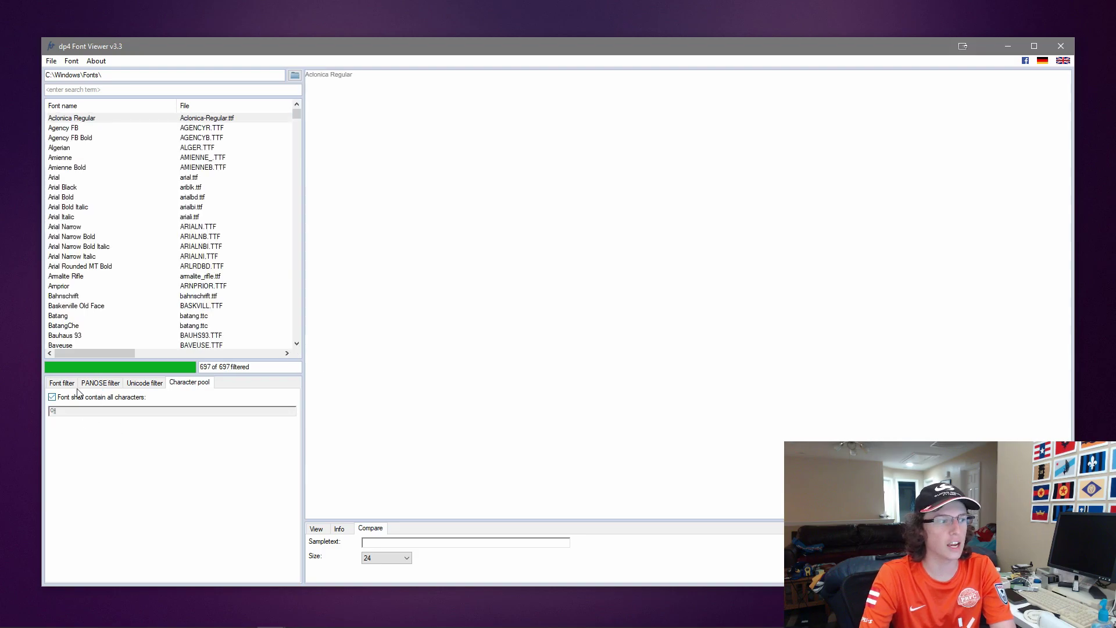
Step: Filter the font list by family class, keeping only sans serif fonts
left_click(62, 383)
left_click(52, 396)
left_click(113, 398)
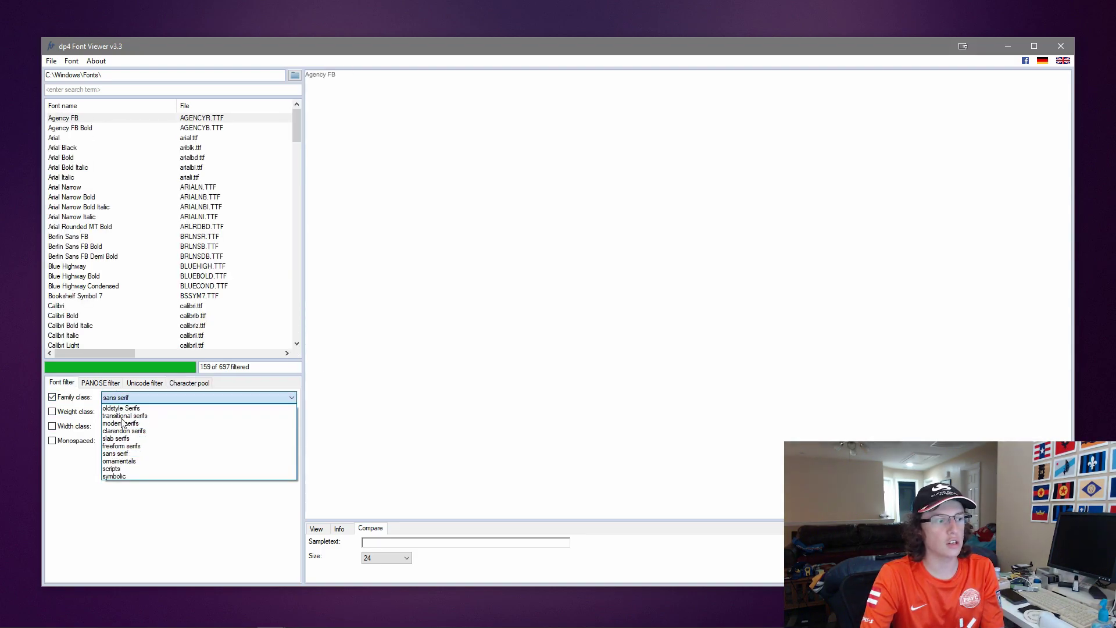
left_click(116, 454)
Step: Compare all filtered sans serif fonts using "sample text" as the sample text
left_click(442, 543)
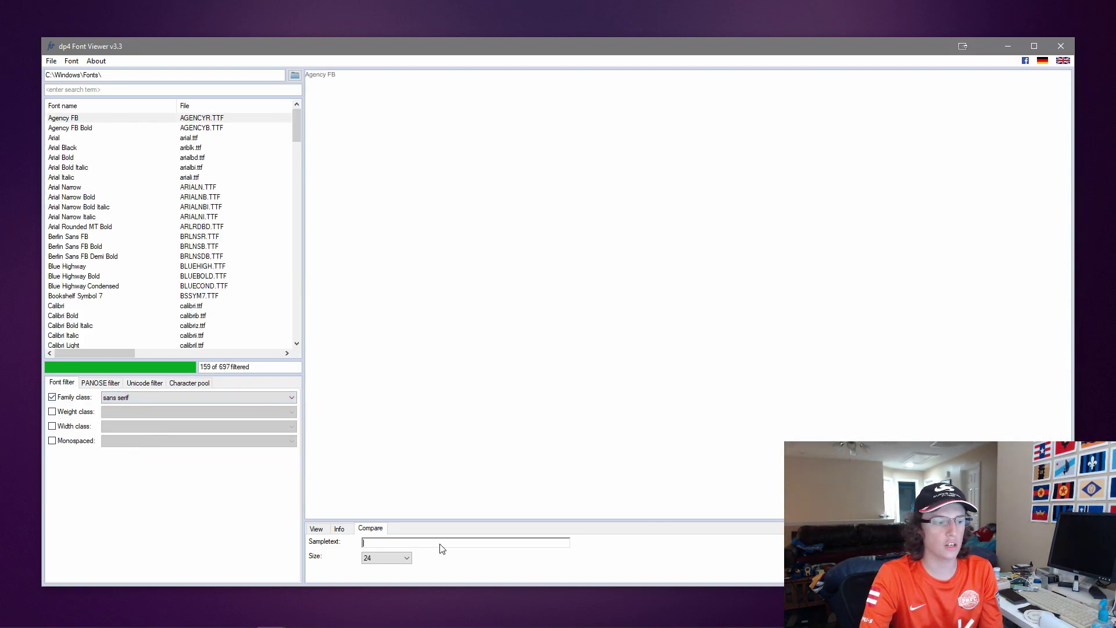
type("sample text")
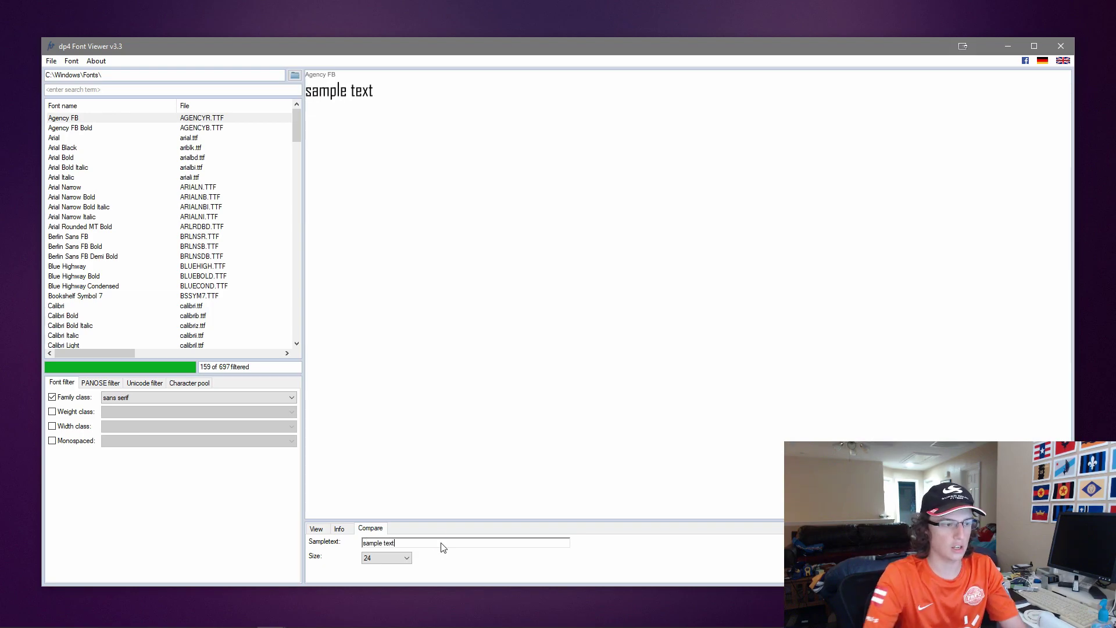
left_click(257, 314)
key("ctrl+a")
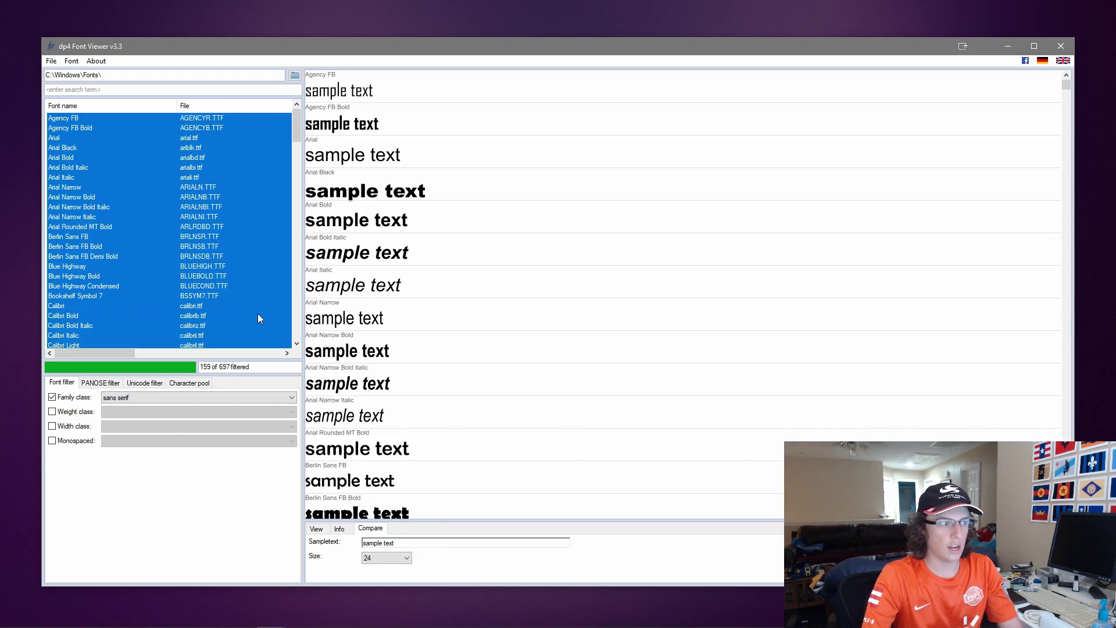
left_click(416, 346)
scroll(415, 346, "down", 15)
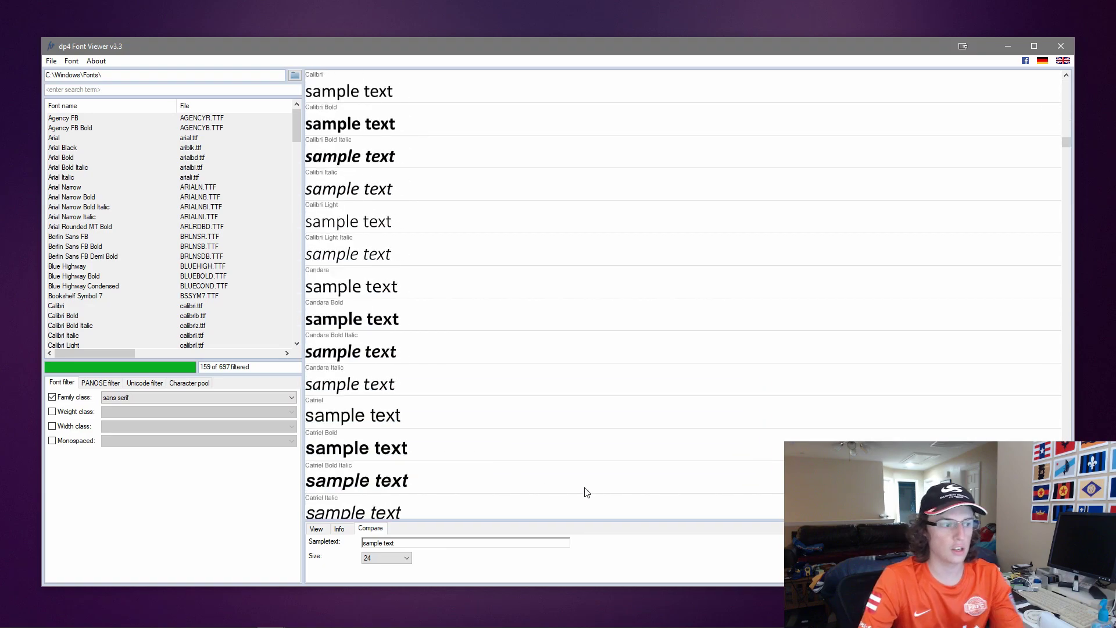
scroll(357, 409, "down", 20)
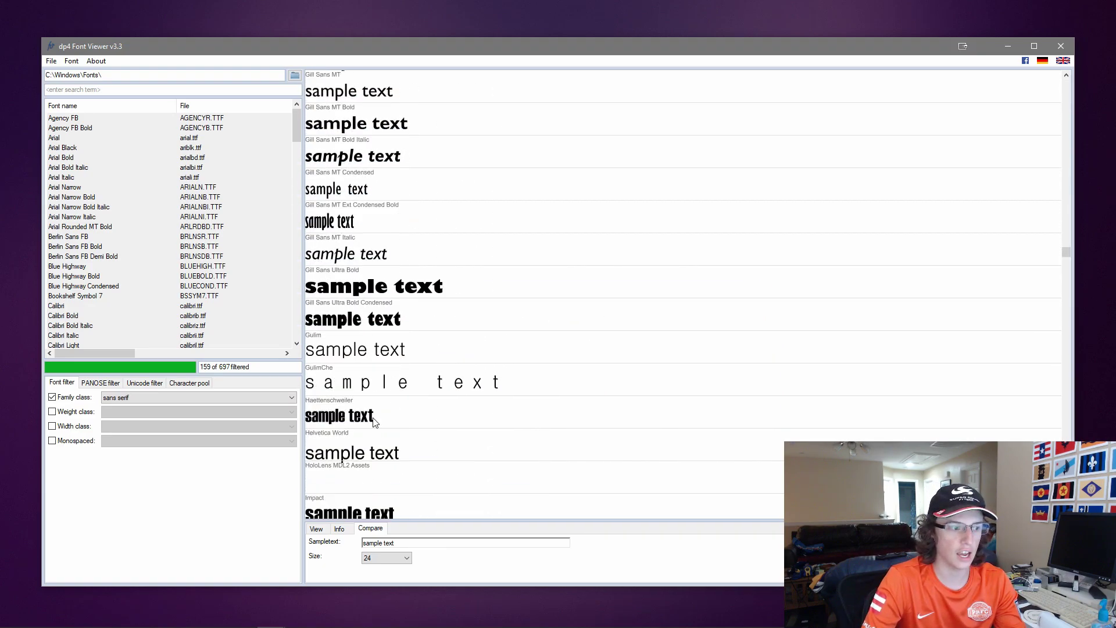
scroll(606, 428, "down", 7)
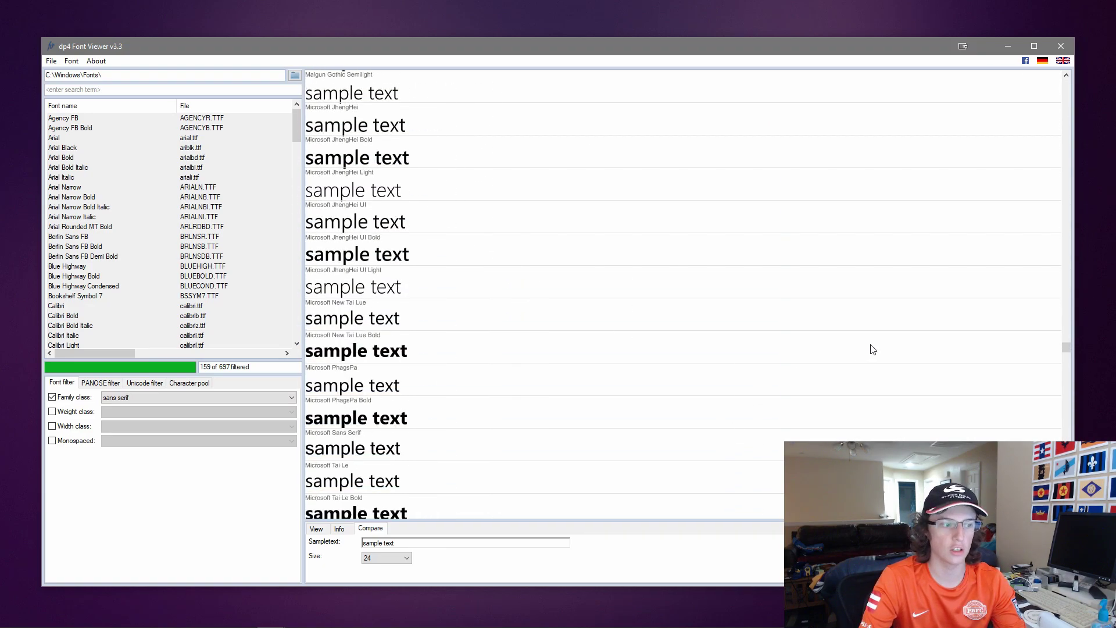
scroll(827, 386, "down", 10)
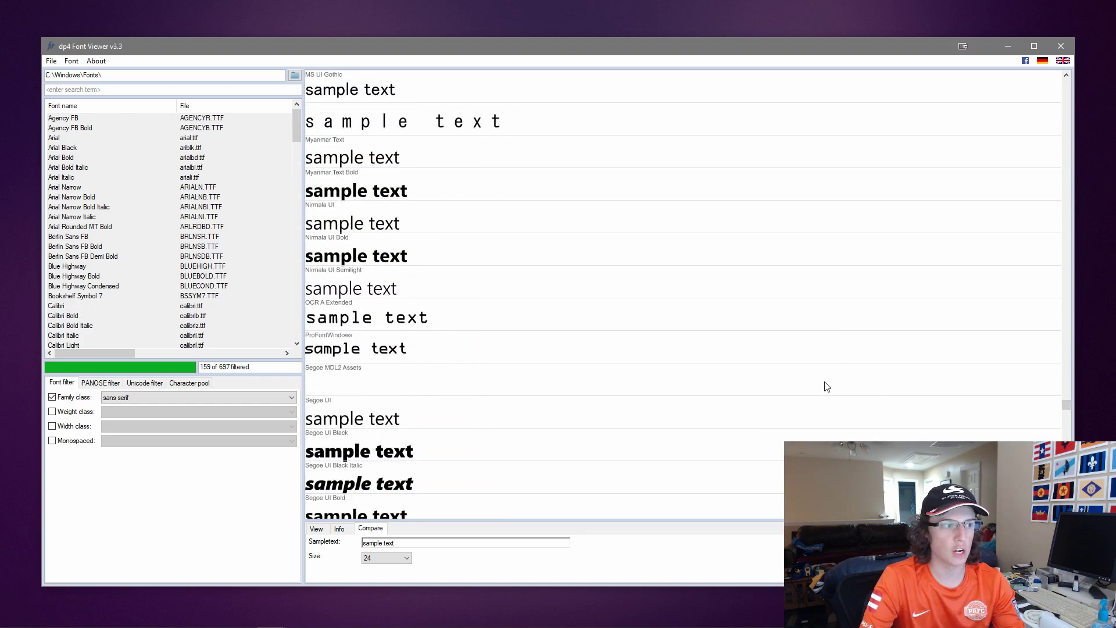
scroll(689, 382, "down", 5)
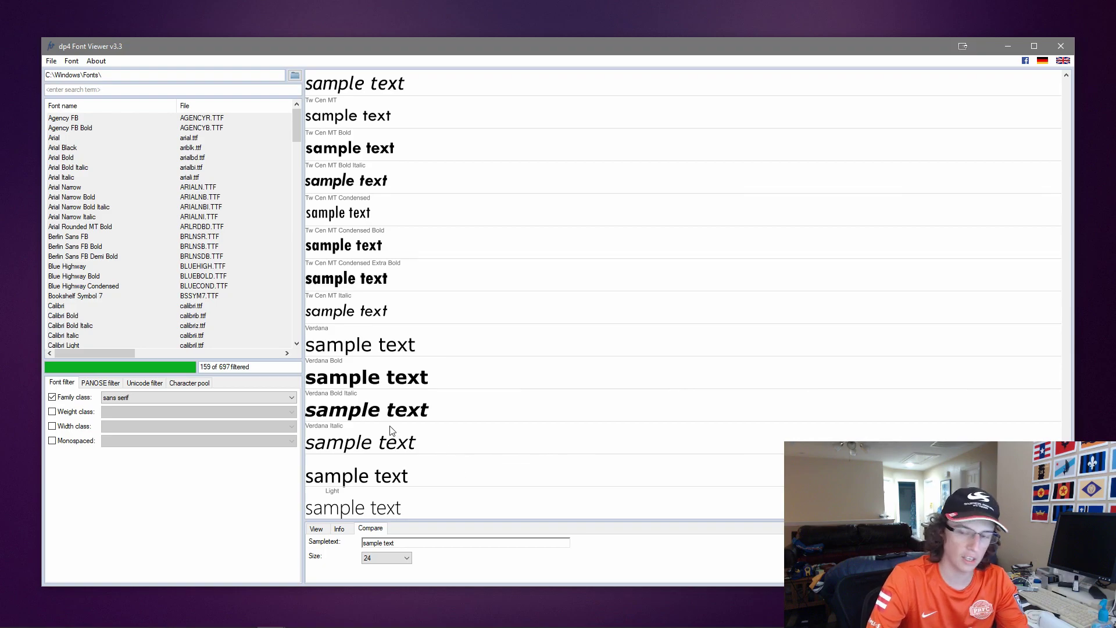
Step: Switch to the browser and review the features and download options on the dp4 Font Viewer website
key("alt+Tab")
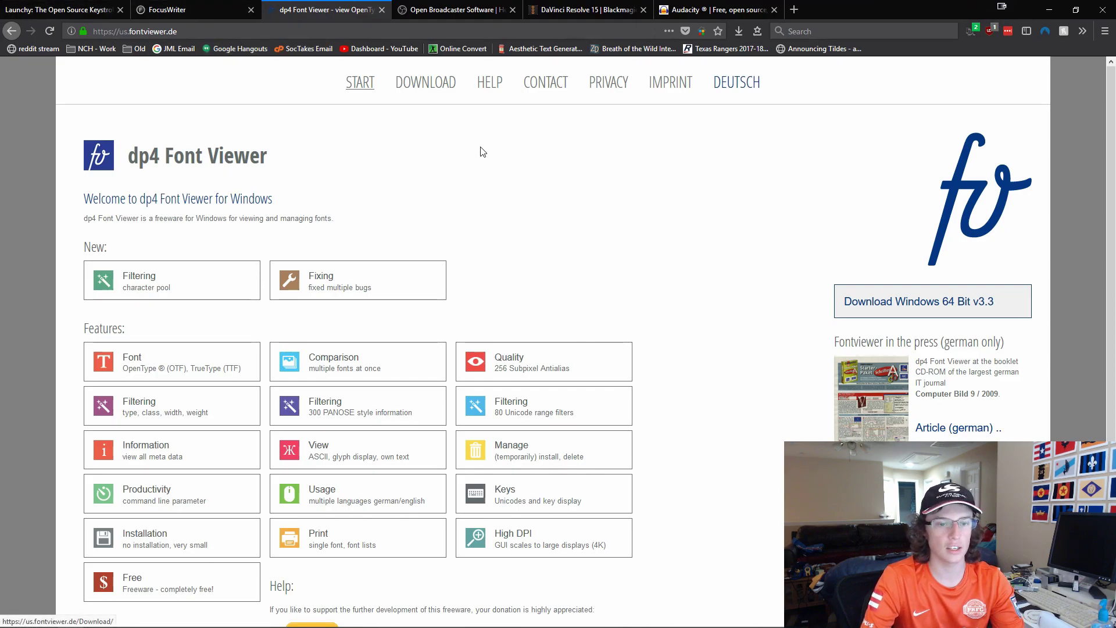
scroll(469, 523, "down", 3)
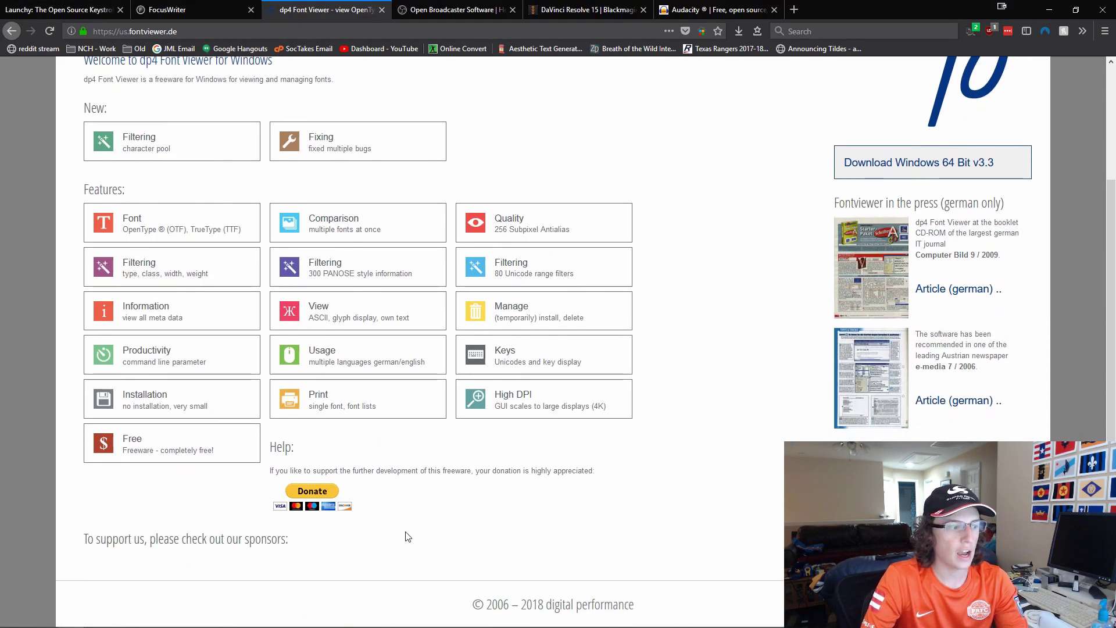
scroll(414, 533, "up", 3)
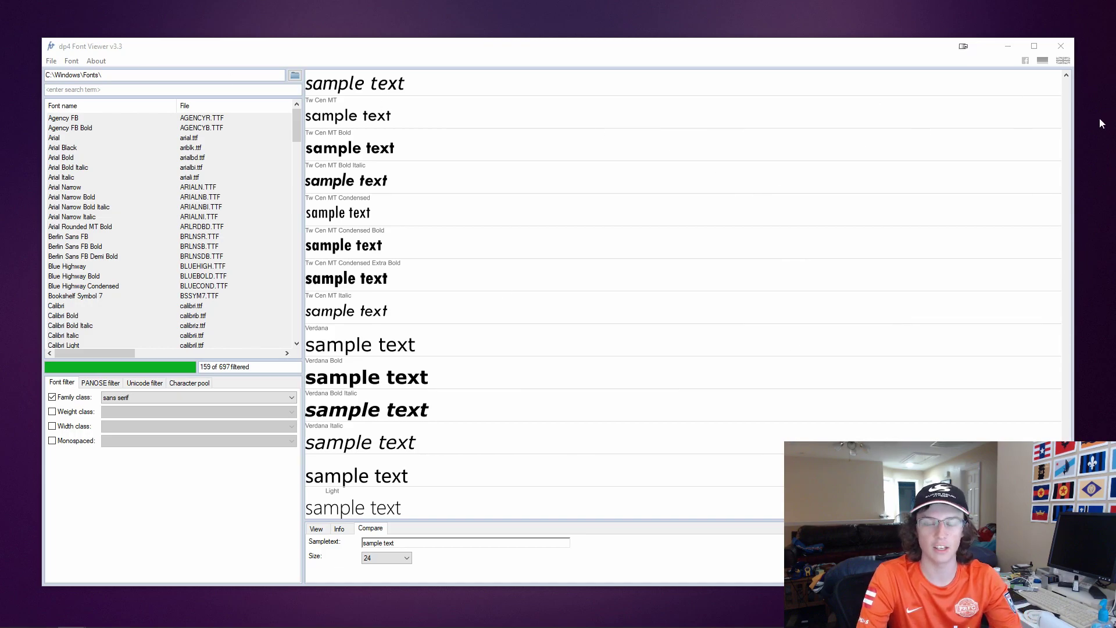
Step: Close dp4 Font Viewer and launch Audacity from the Launchy launcher by searching for "aud"
left_click(1069, 53)
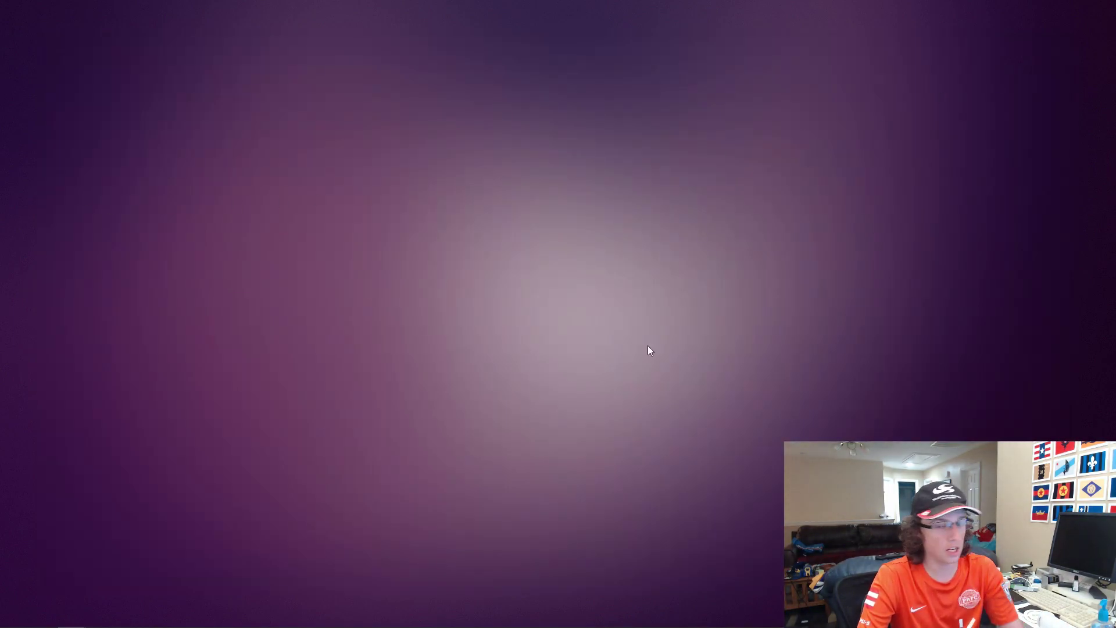
key("alt+space")
type("aud")
key("Return")
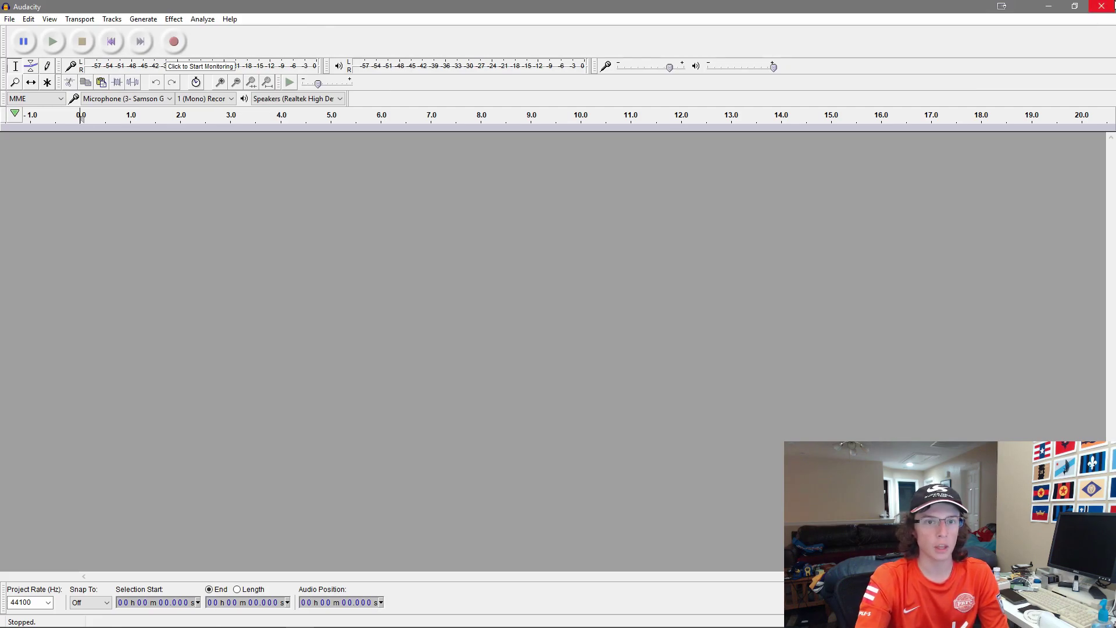
Step: Close Audacity and launch OBS Studio (64bit) from the Launchy launcher by searching for "ob"
left_click(1102, 7)
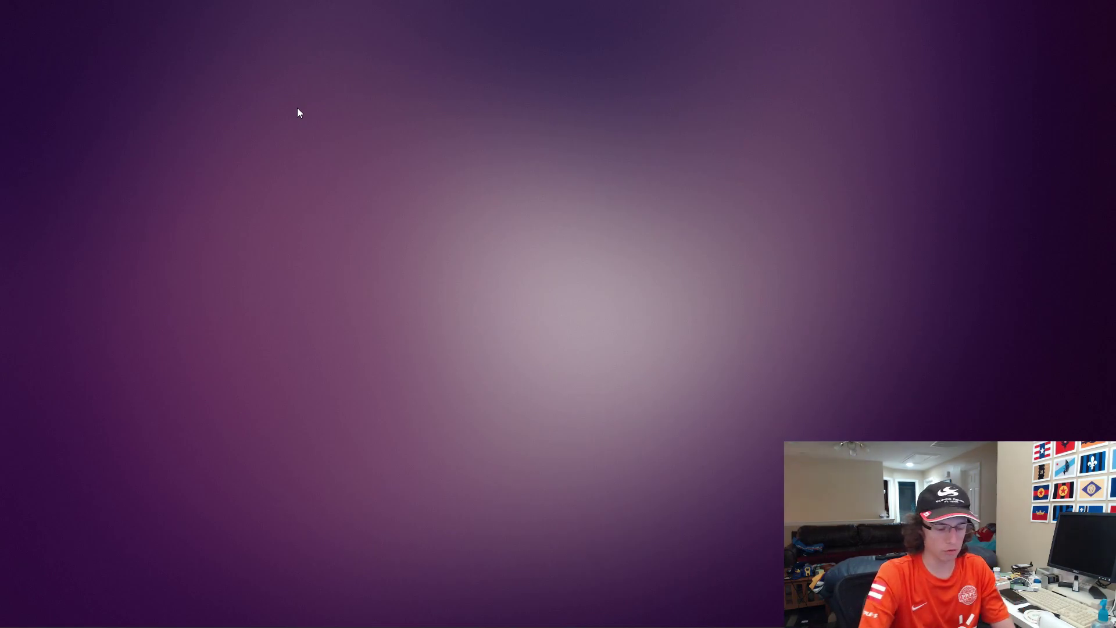
key("alt+space")
type("ob")
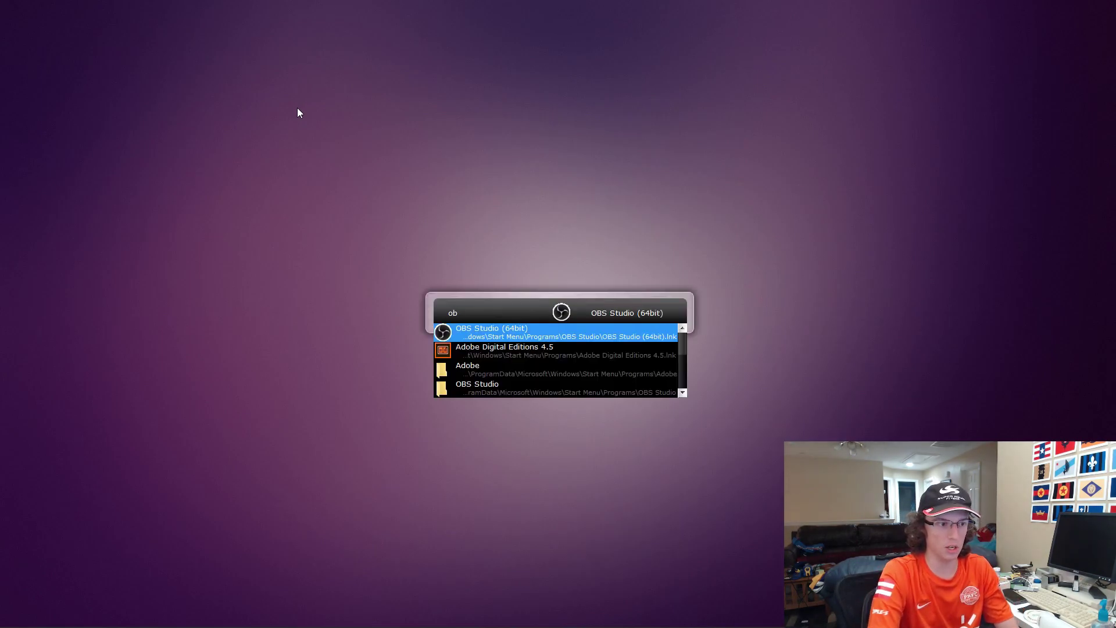
key("Return")
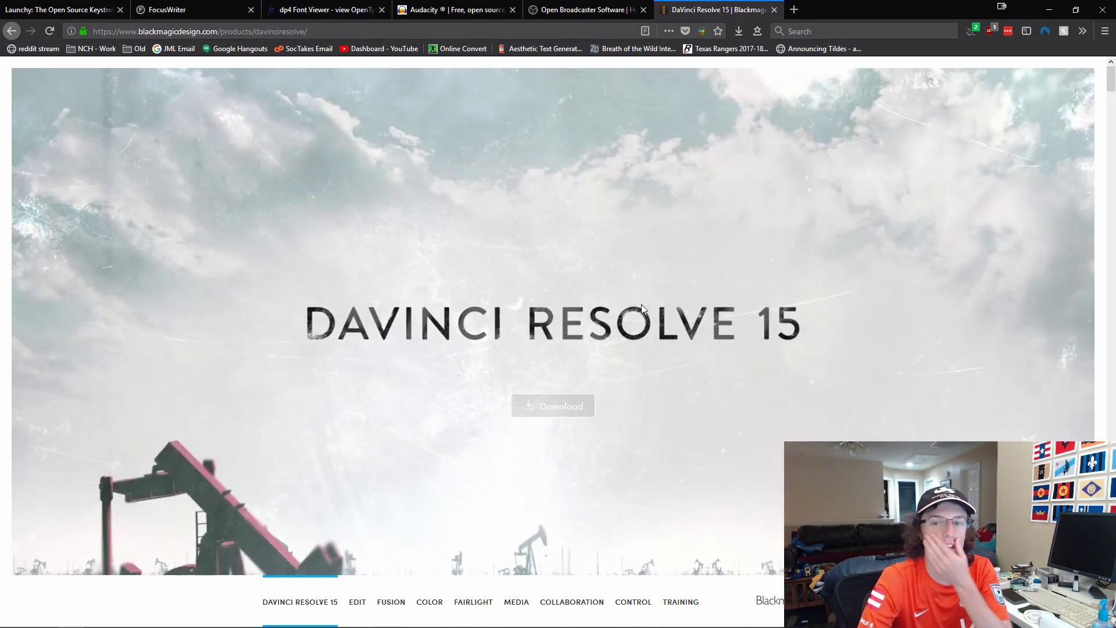
Step: Review the DaVinci Resolve 15 product page in the browser, including its description and the free and Studio download offers
scroll(685, 199, "down", 3)
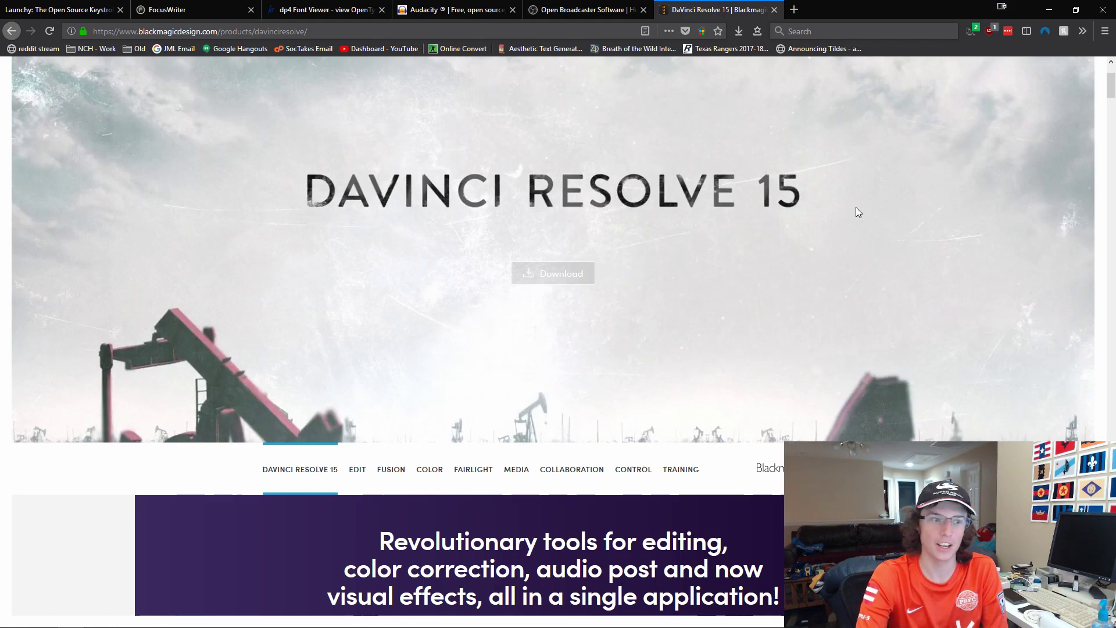
scroll(839, 329, "down", 4)
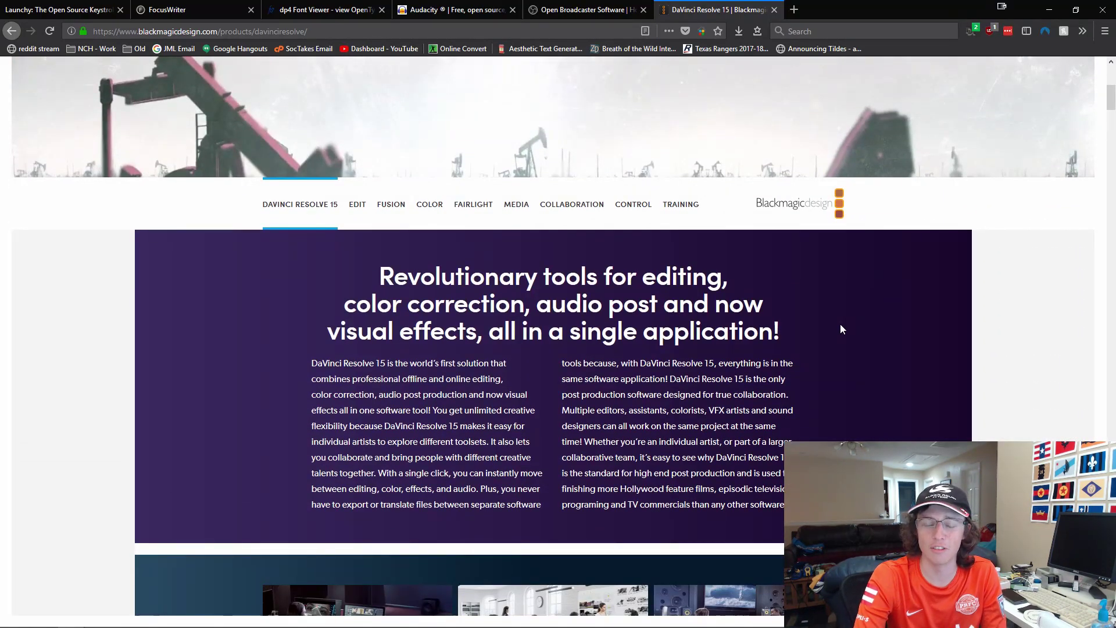
scroll(873, 416, "up", 6)
scroll(685, 198, "down", 3)
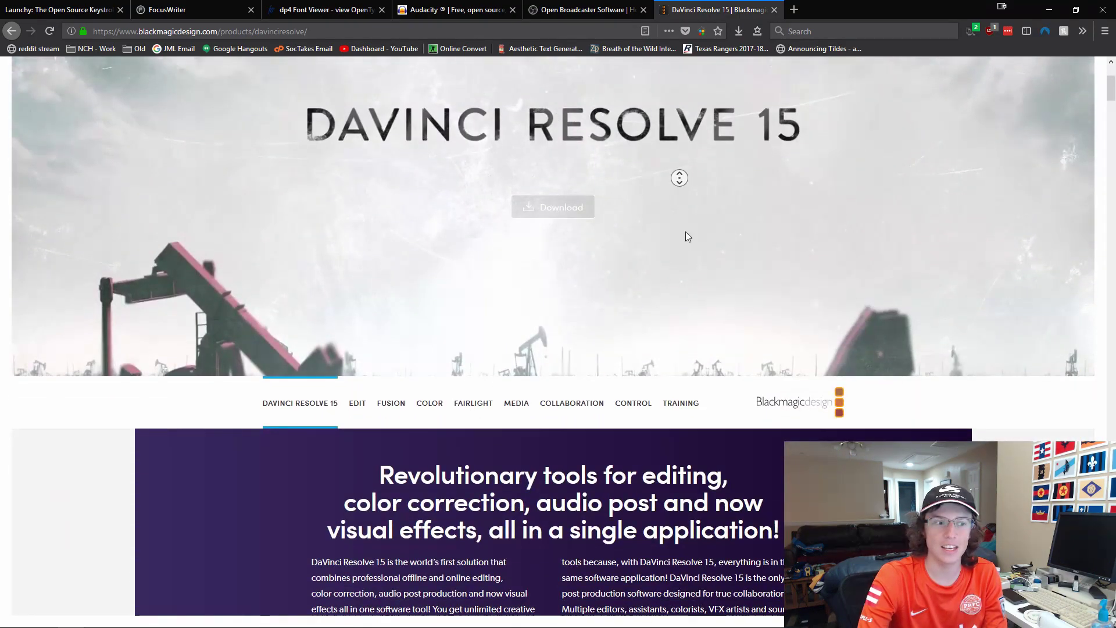
middle_click(849, 223)
scroll(850, 224, "down", 15)
scroll(643, 426, "up", 2)
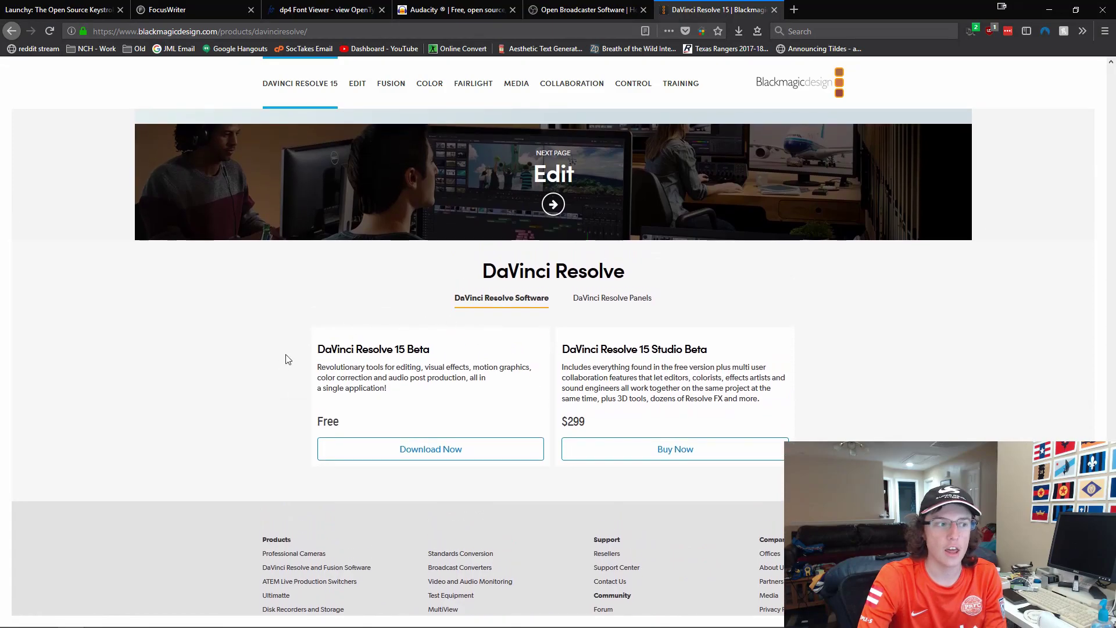
left_click_drag(319, 348, 468, 408)
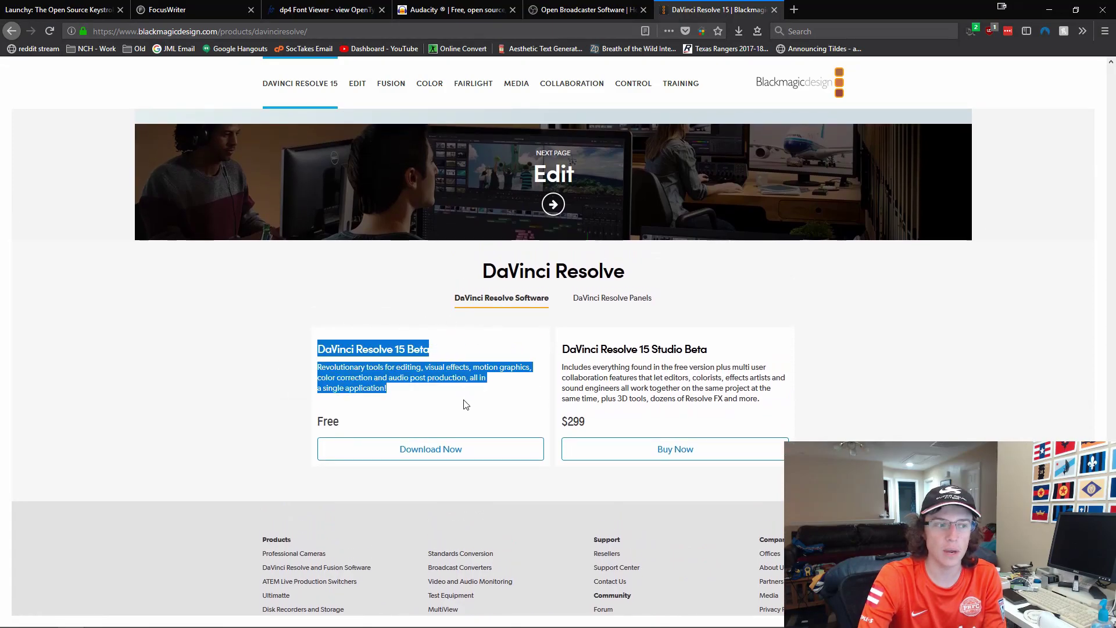
left_click(466, 403)
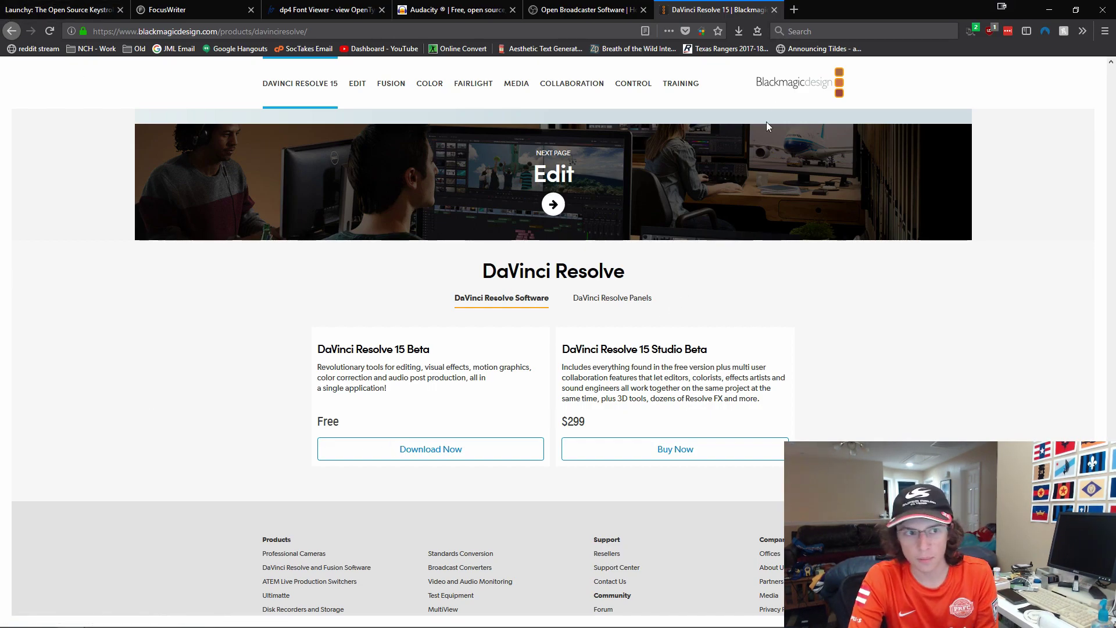
Step: Return to the desktop and relaunch OBS Studio (64bit) from Launchy by searching for "ob"
key("super+d")
key("alt+space")
type("ob")
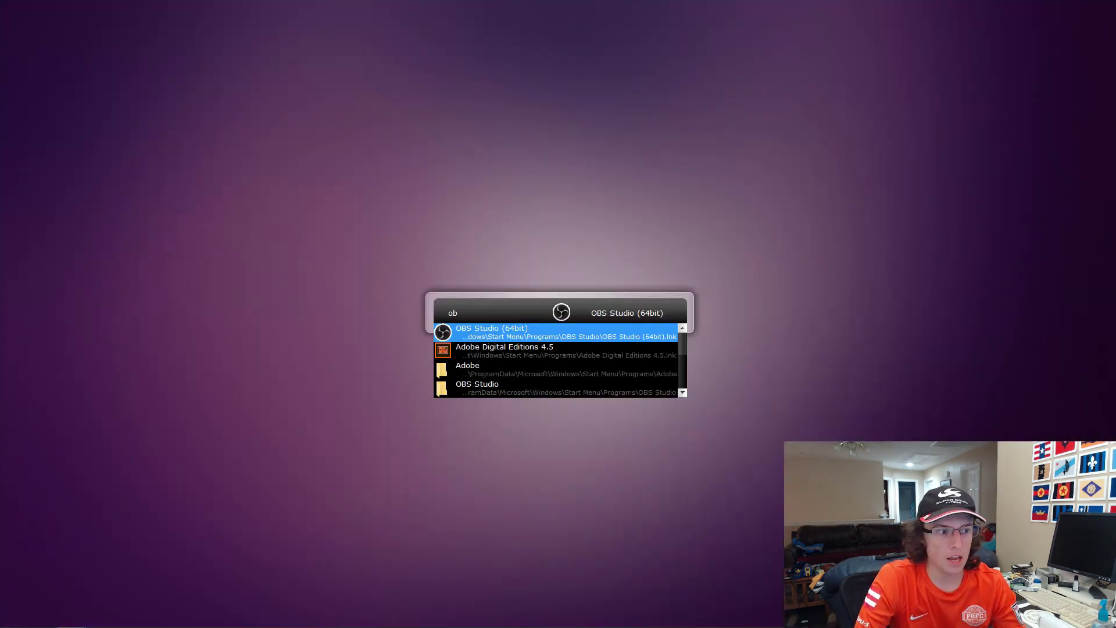
key("Return")
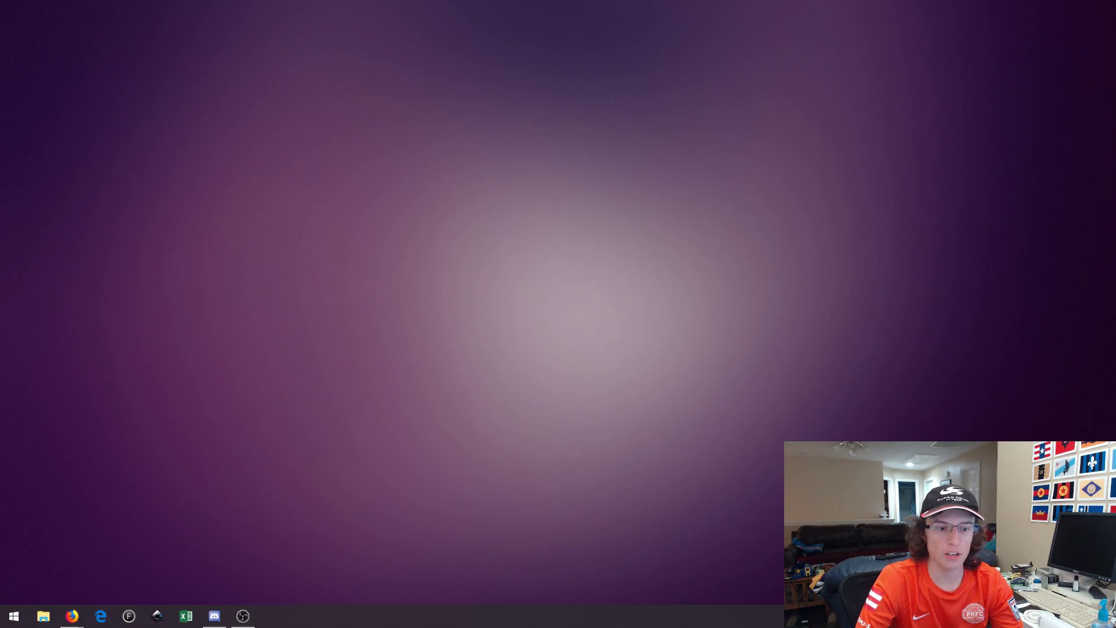
Step: Open the X-Mouse Button Control setup and examine the button assignments of the Inkscape profile
double_click(966, 616)
left_click(958, 319)
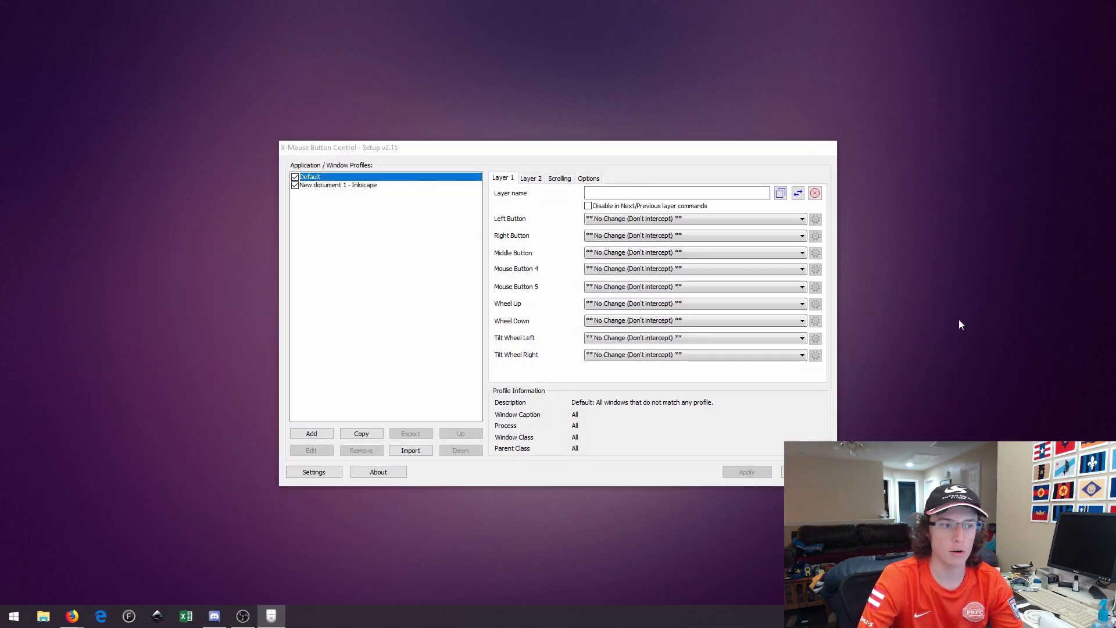
left_click(360, 184)
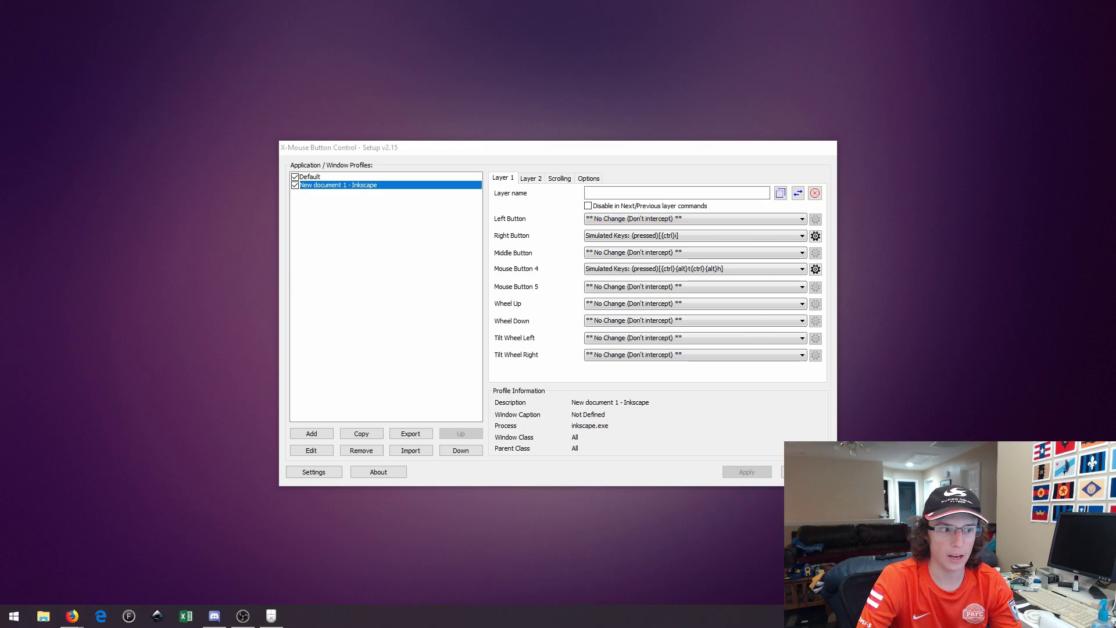
Step: Arrange the X-Mouse Button Control setup window and the G.Skill mouse software so both can be seen together
left_click(423, 300)
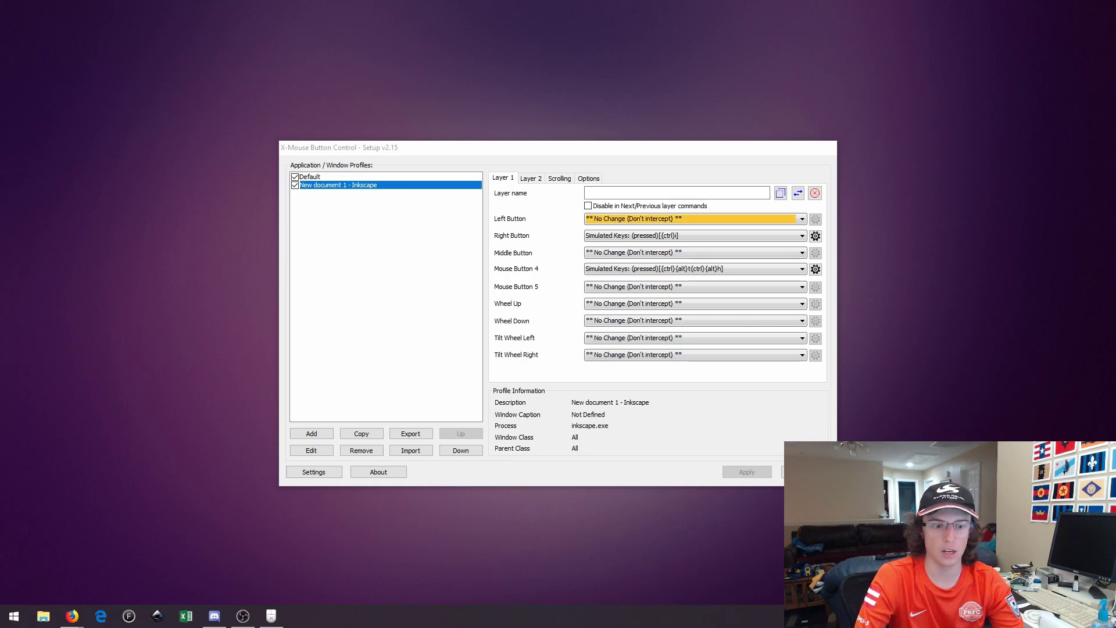
left_click(547, 152)
left_click_drag(547, 152, 338, 124)
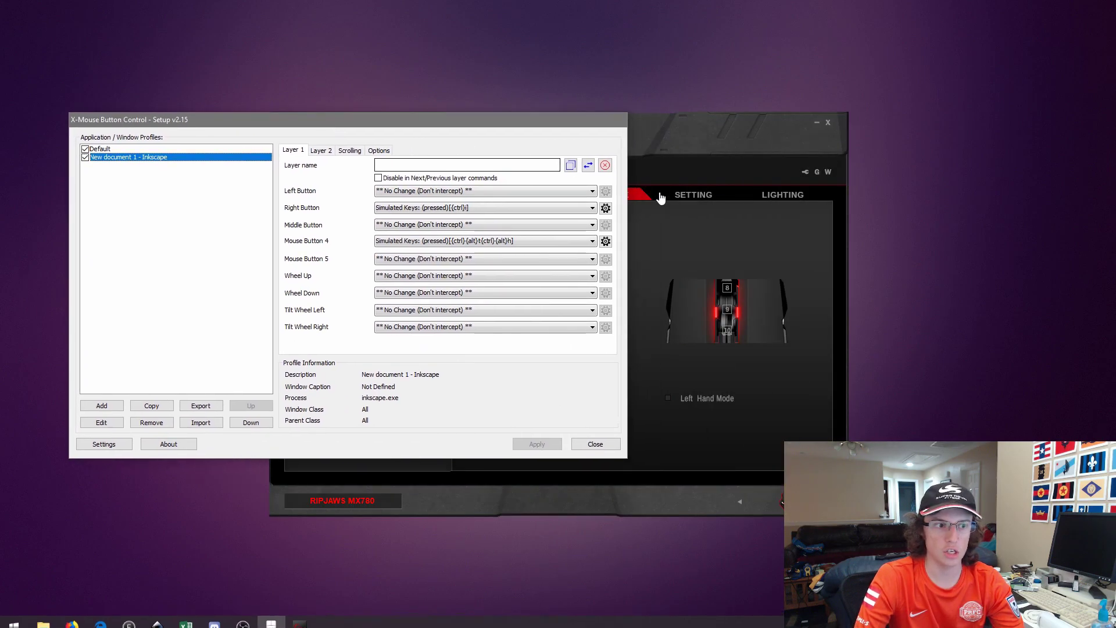
left_click_drag(707, 144, 773, 141)
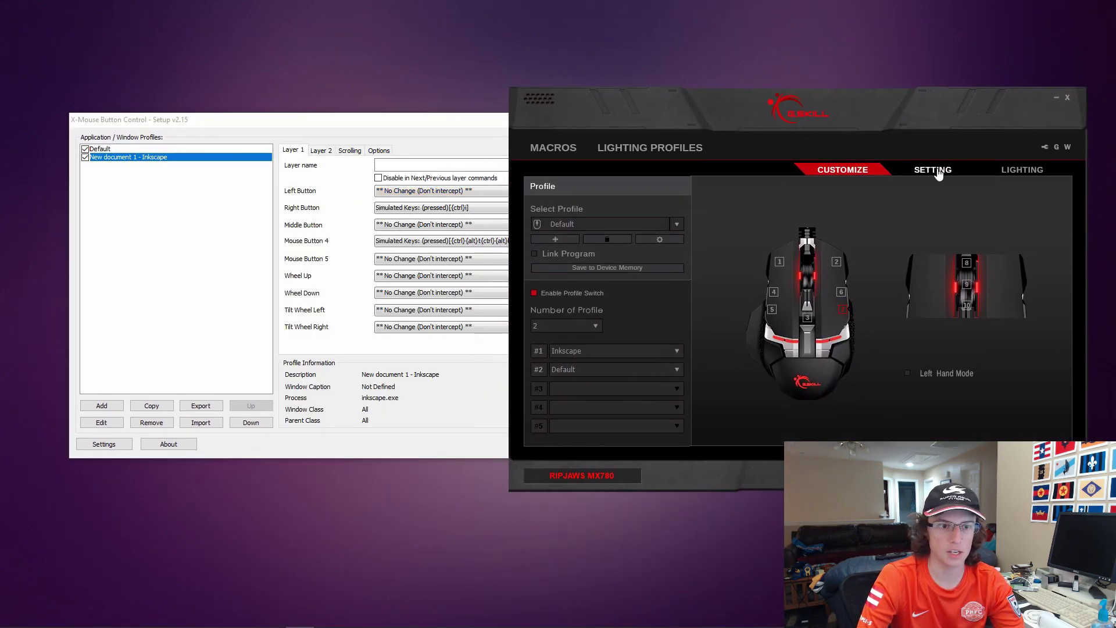
Step: Review the G.Skill software's Macros section, including its Text category, and close the program
left_click(553, 148)
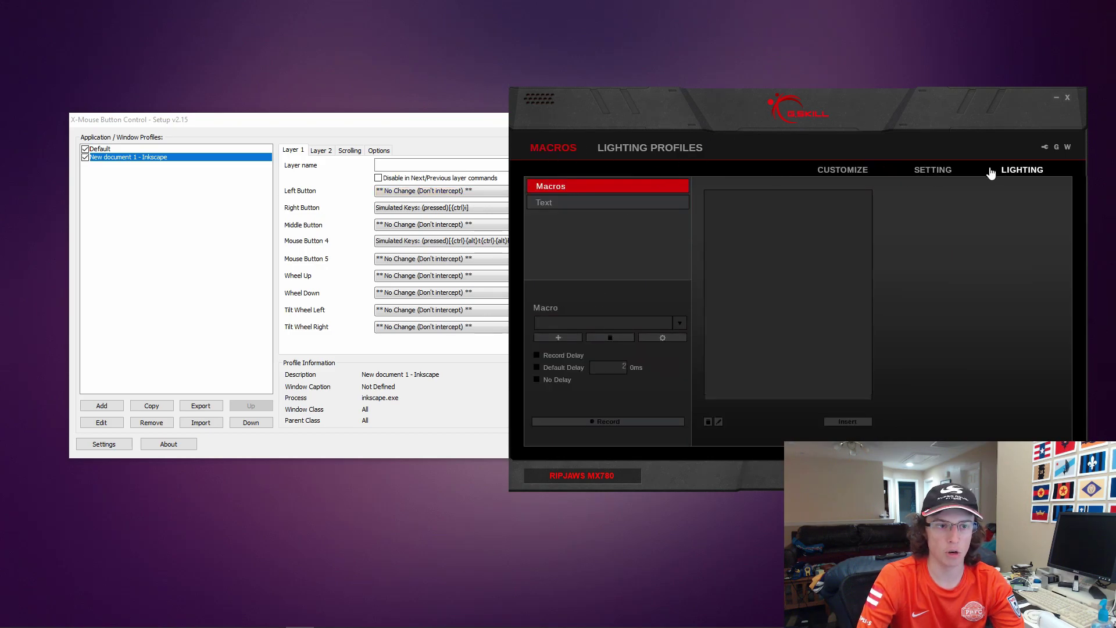
left_click(590, 202)
left_click(585, 191)
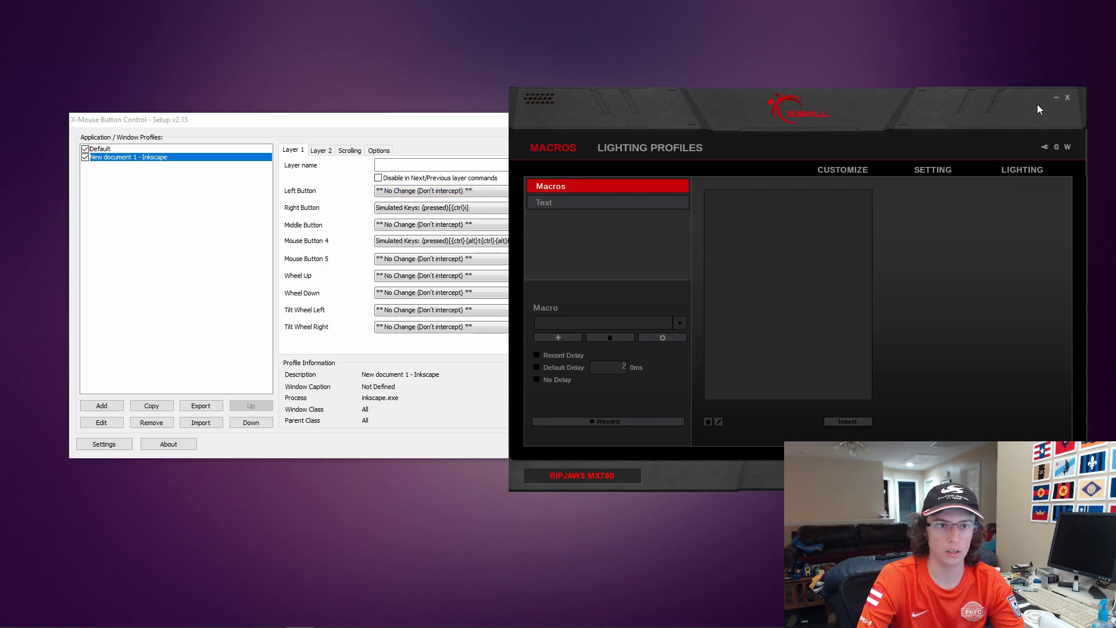
left_click(1069, 98)
left_click(805, 310)
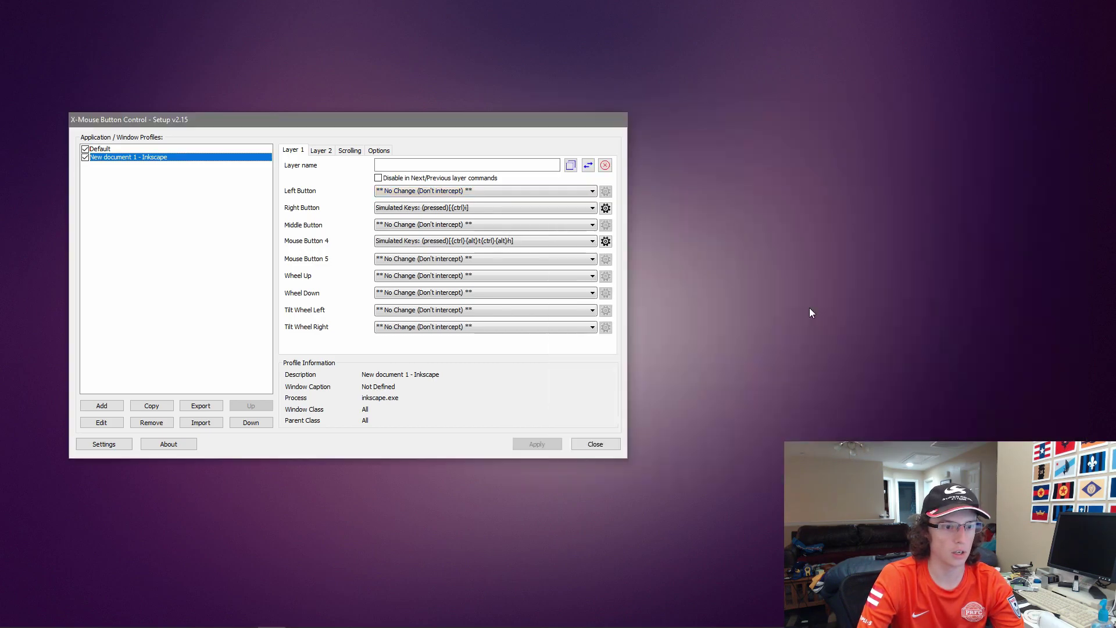
Step: Reposition the X-Mouse Button Control setup window and launch Inkscape from Launchy by searching for "ink"
left_click_drag(451, 121, 754, 88)
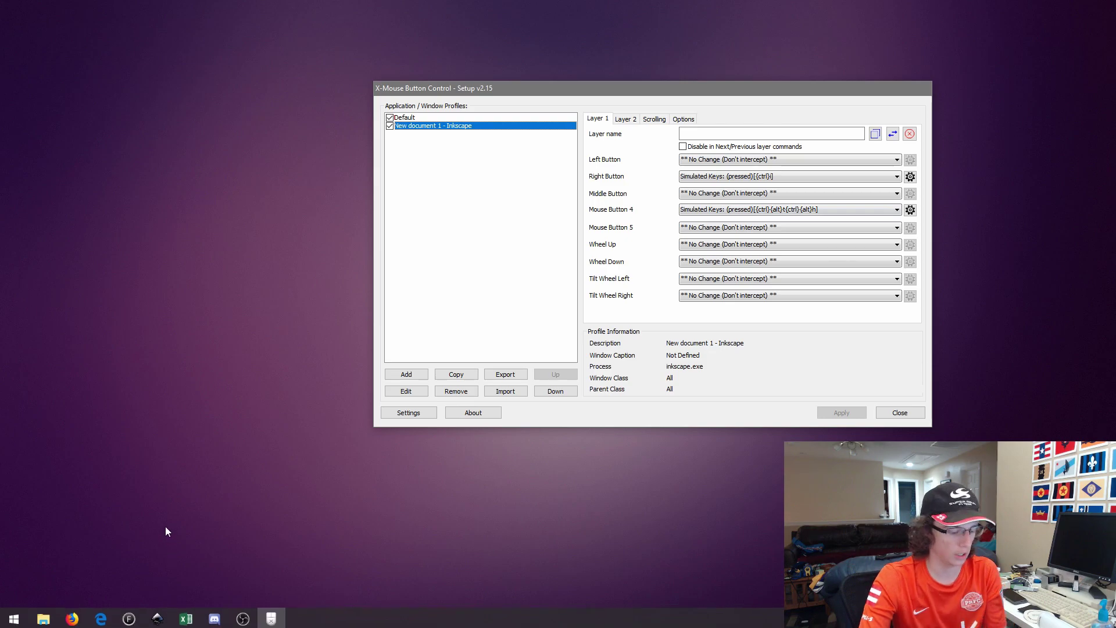
key("alt+space")
type("ink")
key("Return")
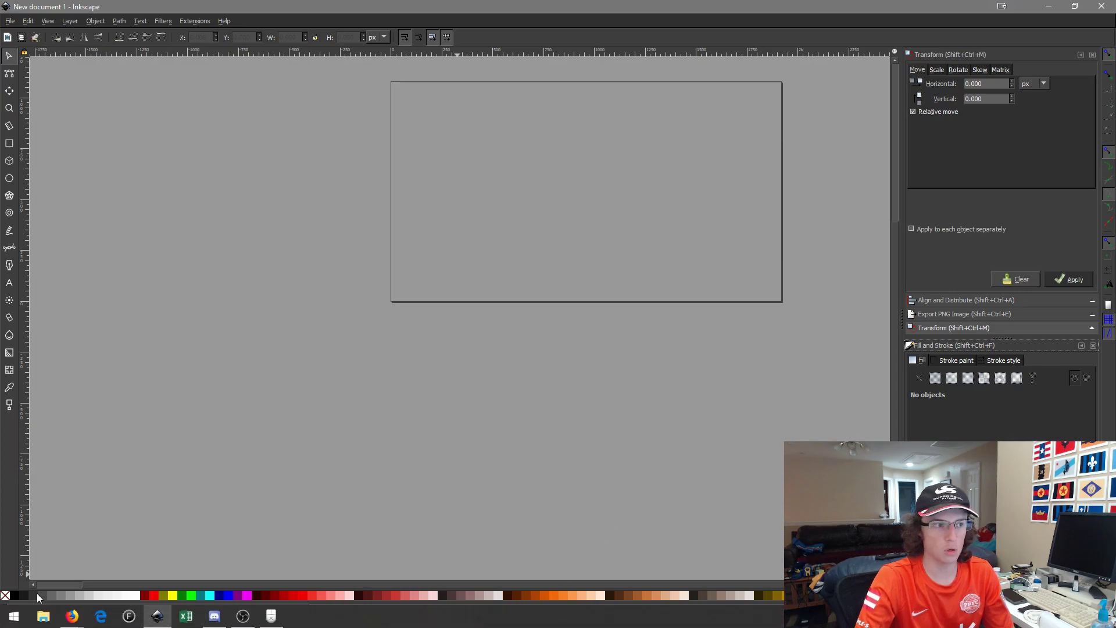
Step: Open My Logo Flag.svg from the Vector folder of the personal flags collection
left_click(10, 21)
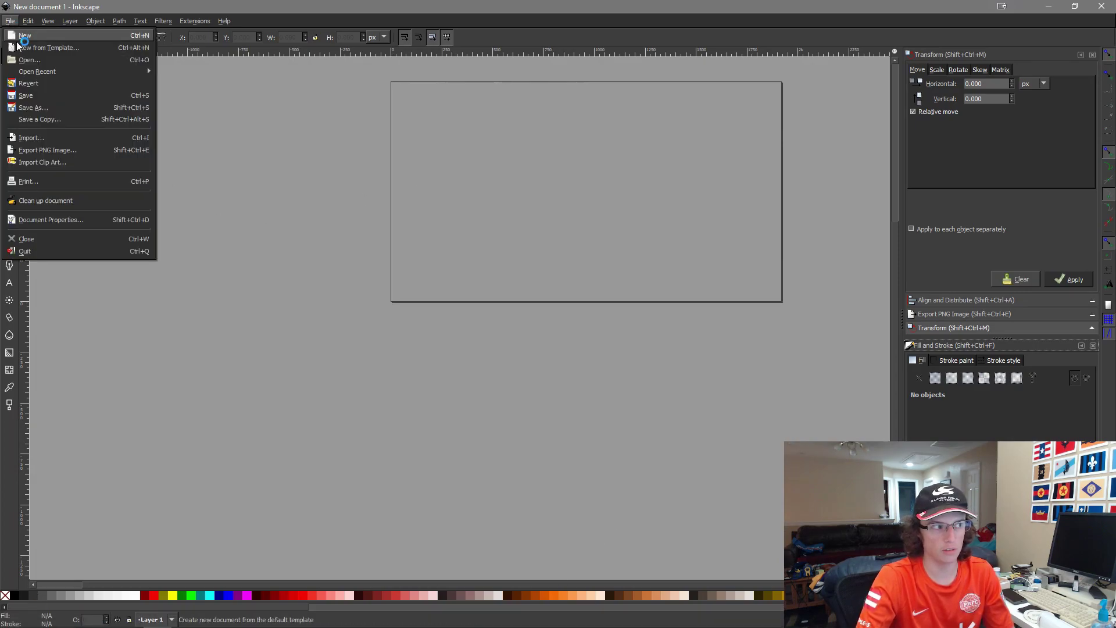
mouse_move(82, 70)
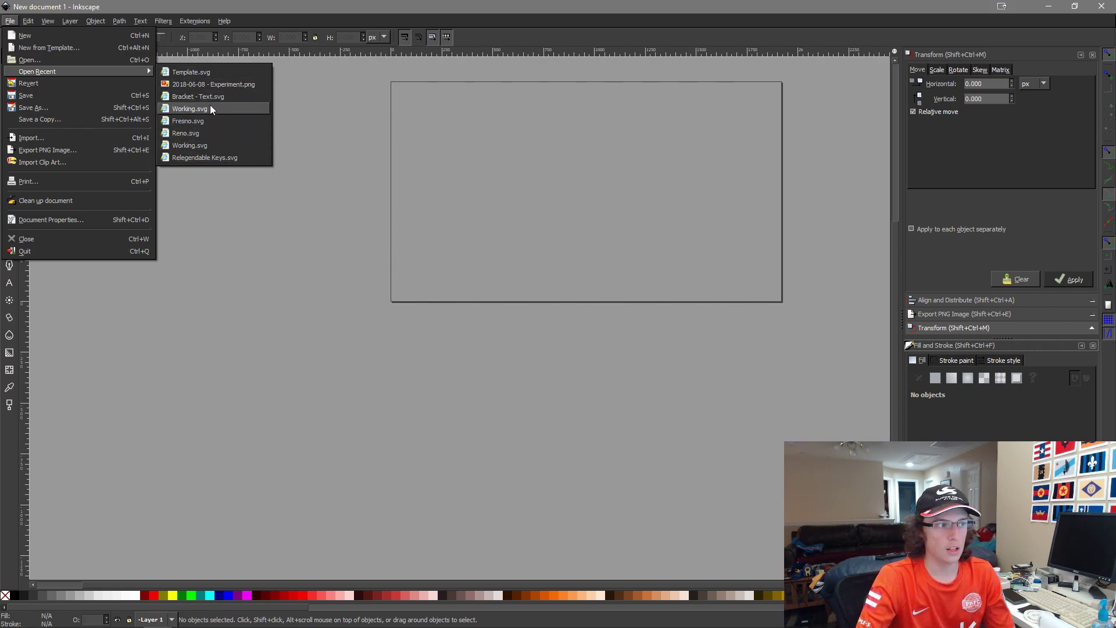
left_click(83, 56)
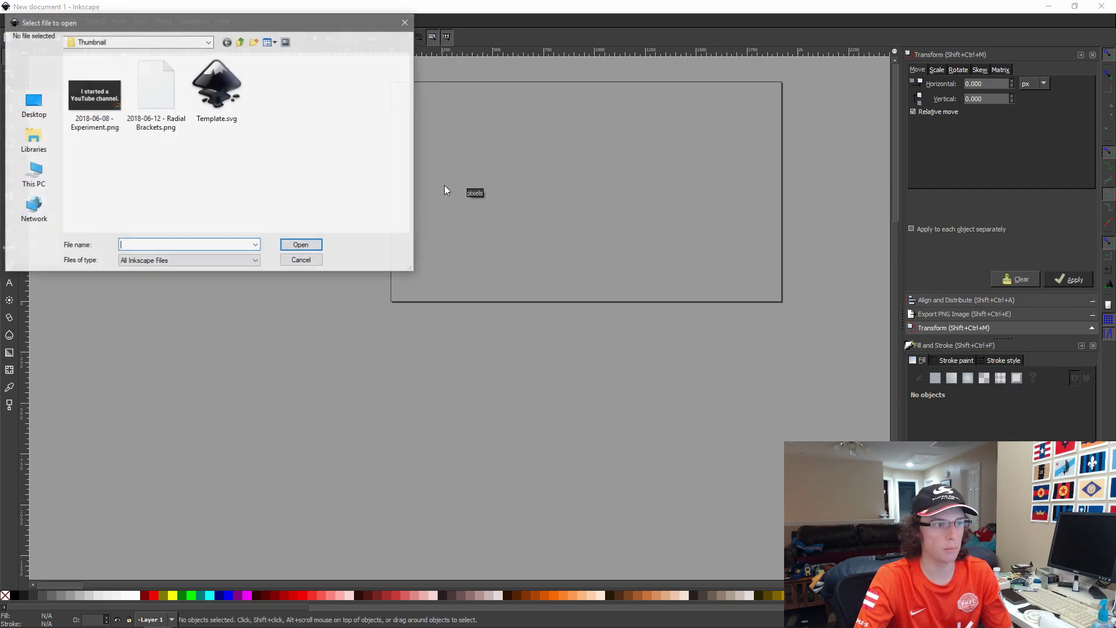
left_click(228, 42)
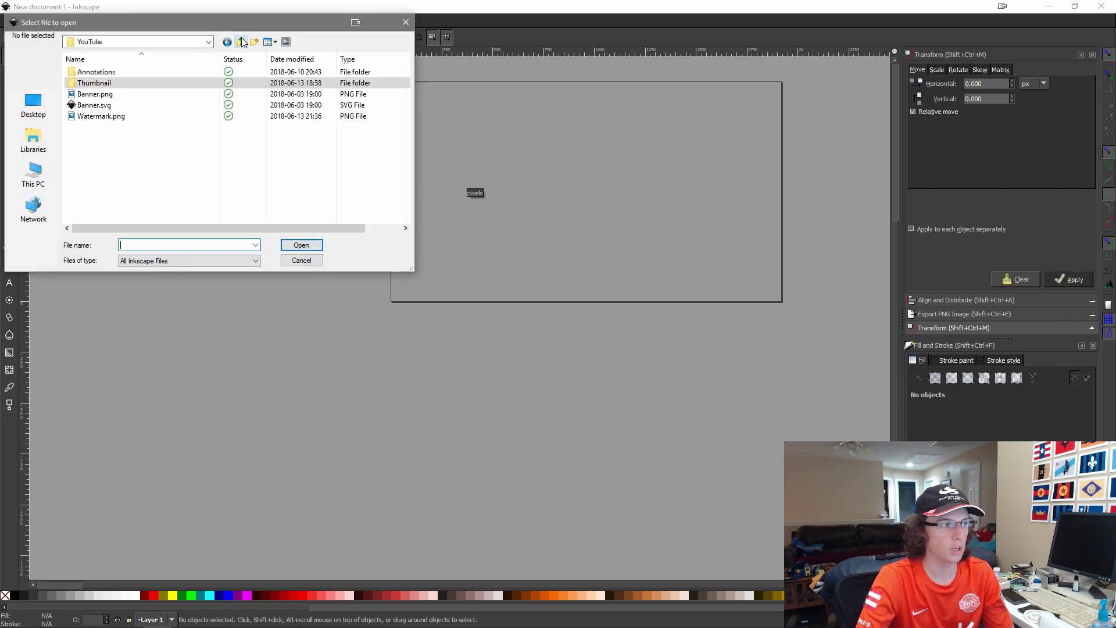
left_click(227, 42)
double_click(115, 127)
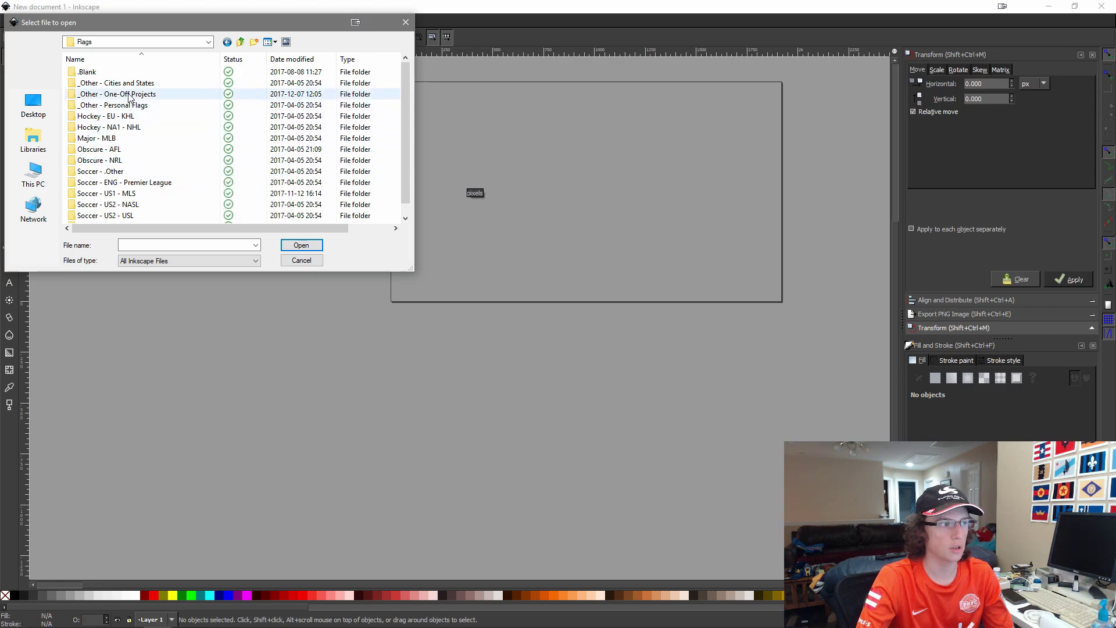
double_click(111, 105)
double_click(104, 94)
double_click(110, 116)
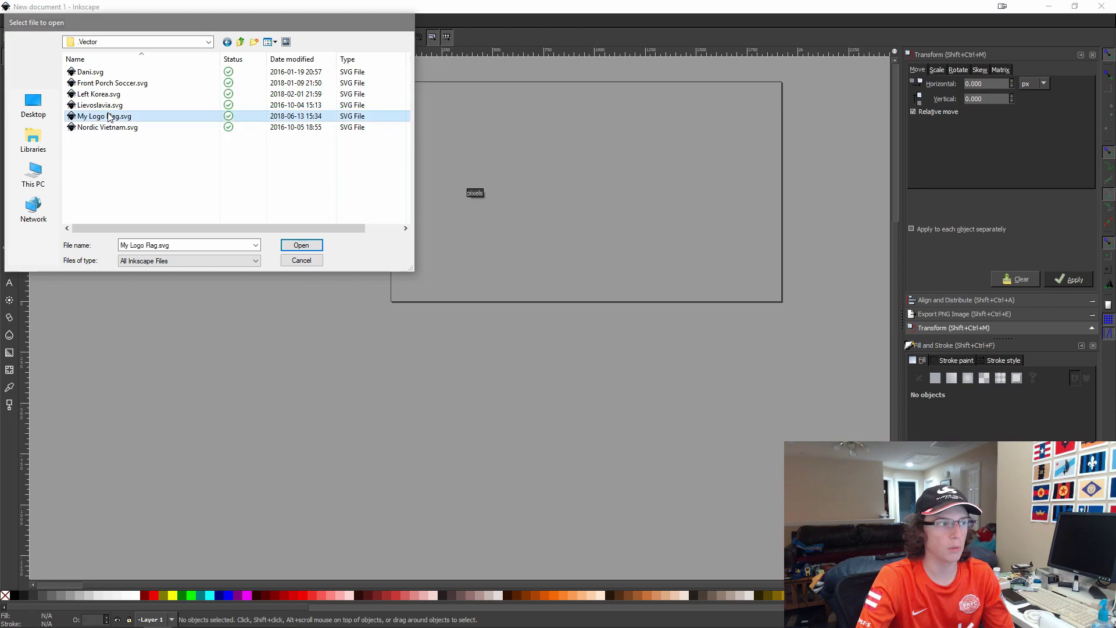
Step: Look over the logos, colour swatches and flag artwork, and bring up the file import dialog without importing anything
scroll(715, 383, "up", 3)
left_click_drag(229, 167, 437, 332)
scroll(500, 161, "up", 1)
scroll(500, 160, "up", 1)
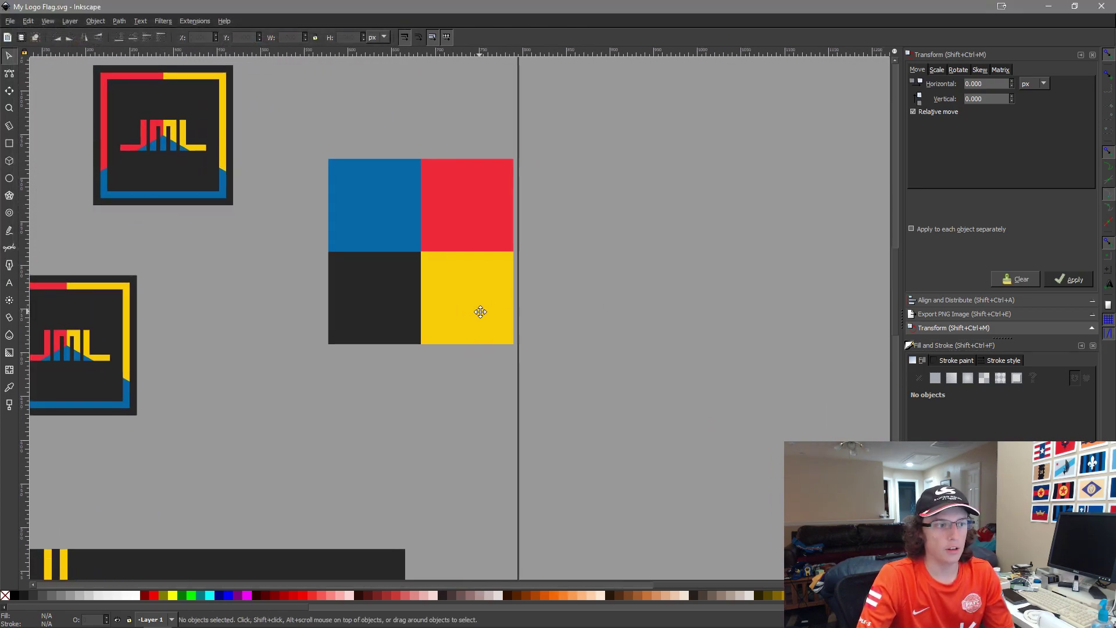
scroll(390, 316, "down", 6)
scroll(416, 407, "up", 1)
scroll(430, 459, "up", 5)
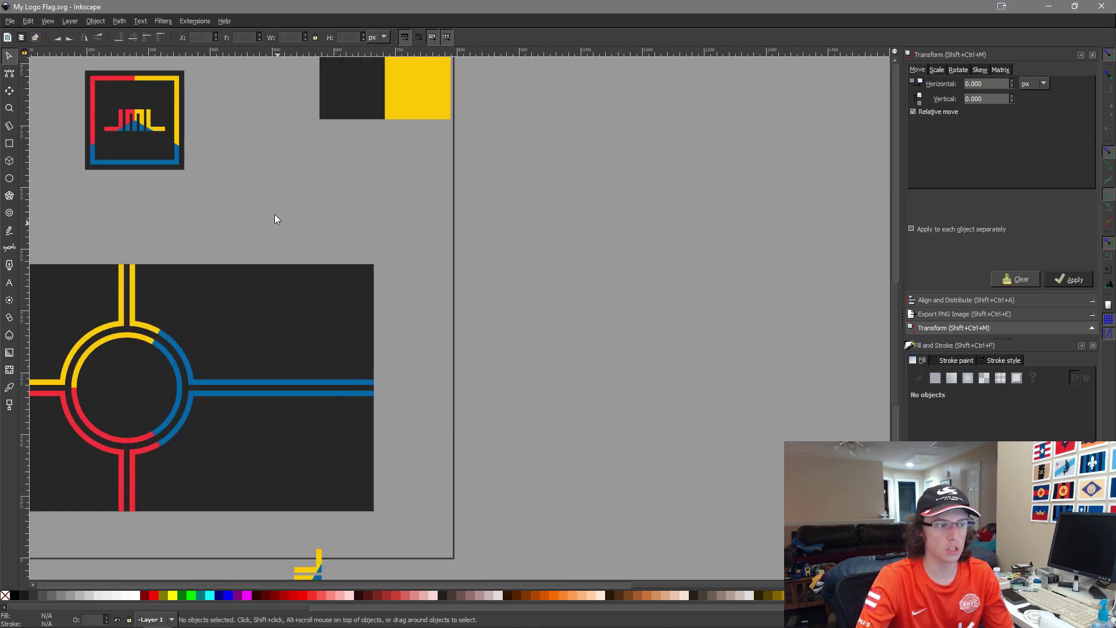
scroll(465, 349, "up", 5)
scroll(465, 349, "left", 4)
key("ctrl+i")
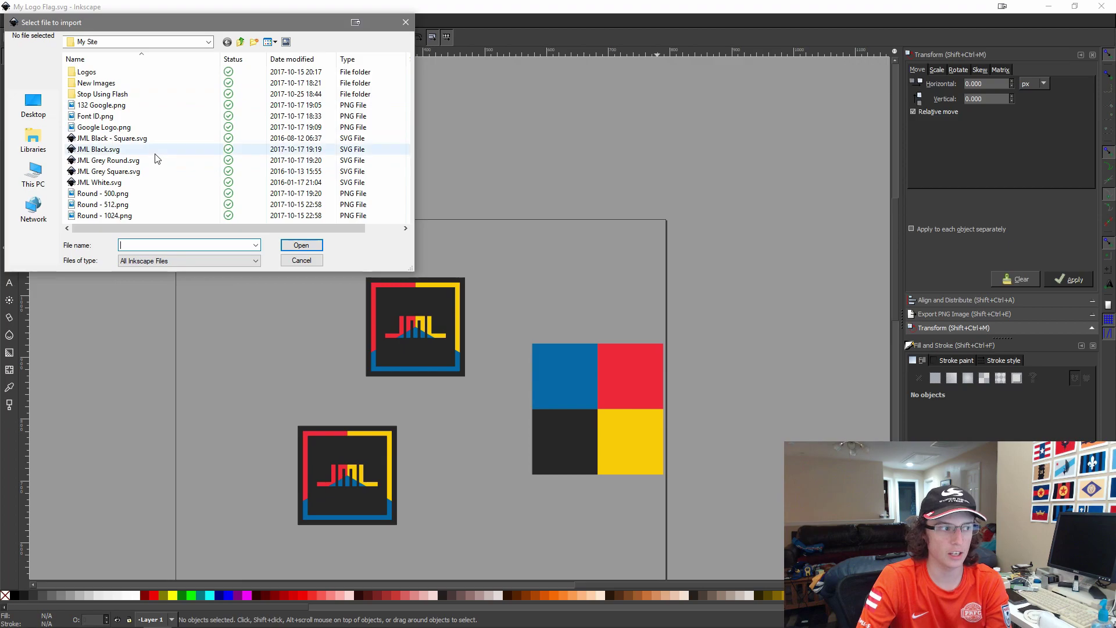
left_click(302, 260)
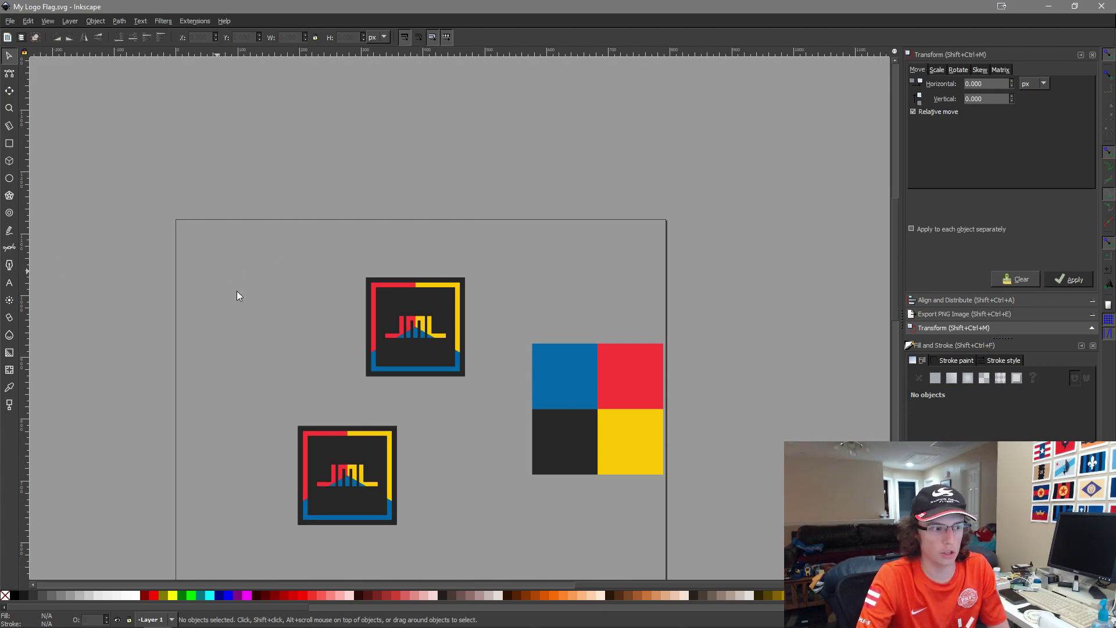
Step: Duplicate the blue swatch square and place the copy above the page's upper edge
left_click(564, 409)
key("ctrl+d")
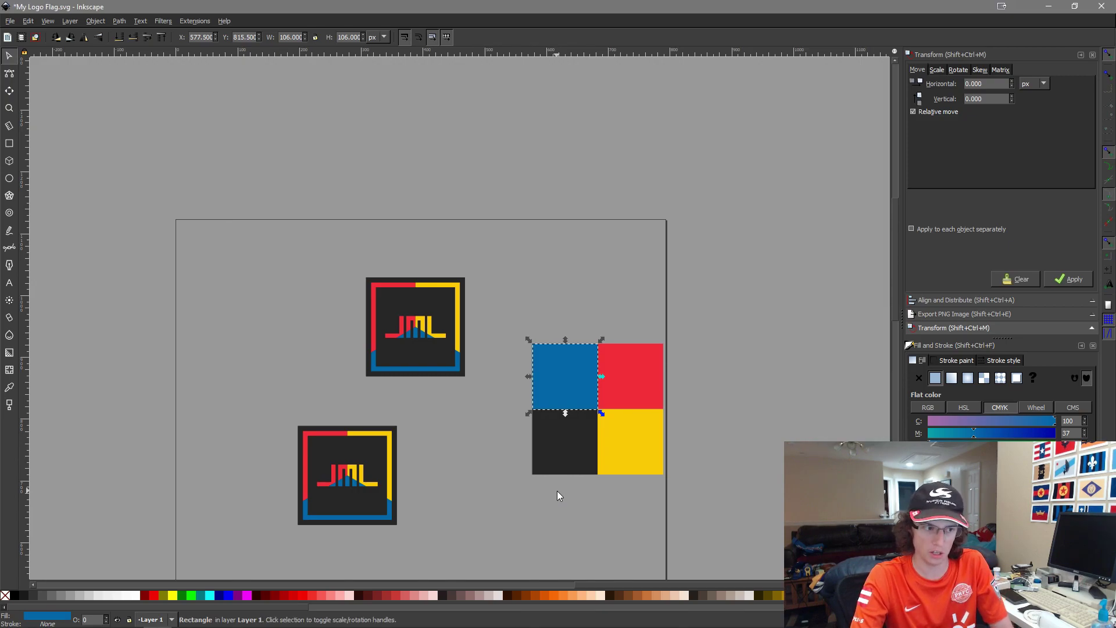
left_click_drag(585, 397, 567, 191)
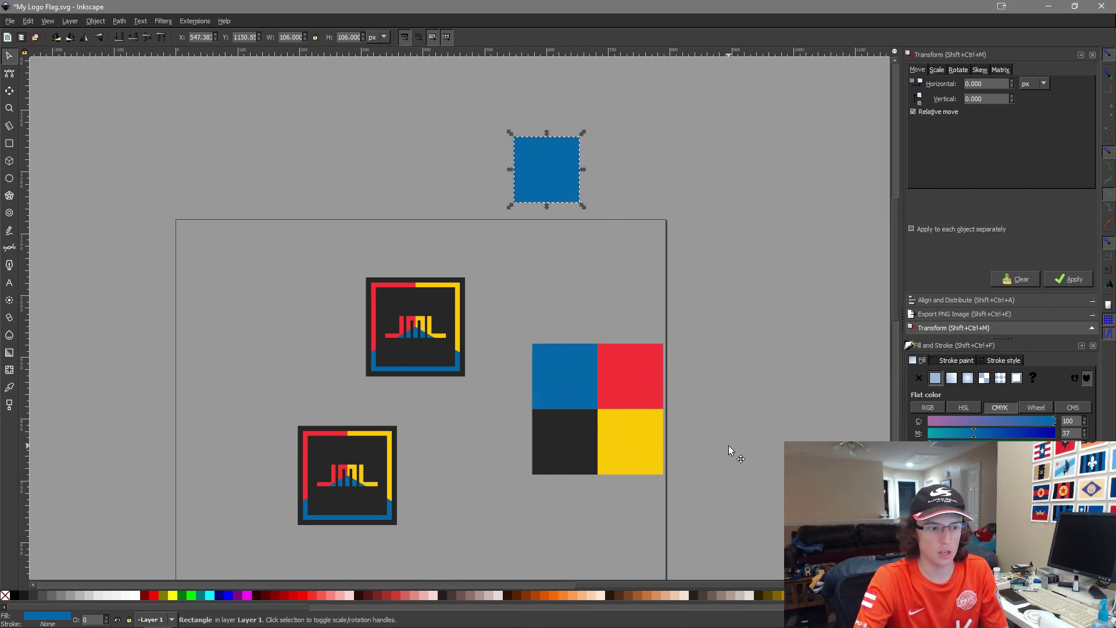
Step: Switch repeatedly between the Dropper and selection tools, and bring up the file import dialog without importing anything
key("d")
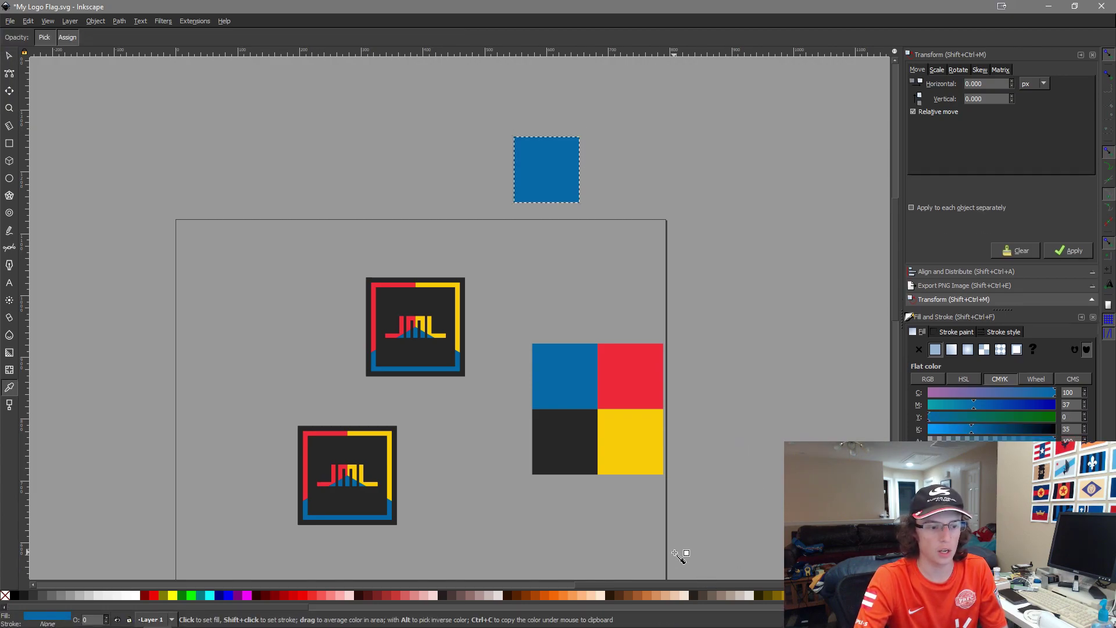
key("s")
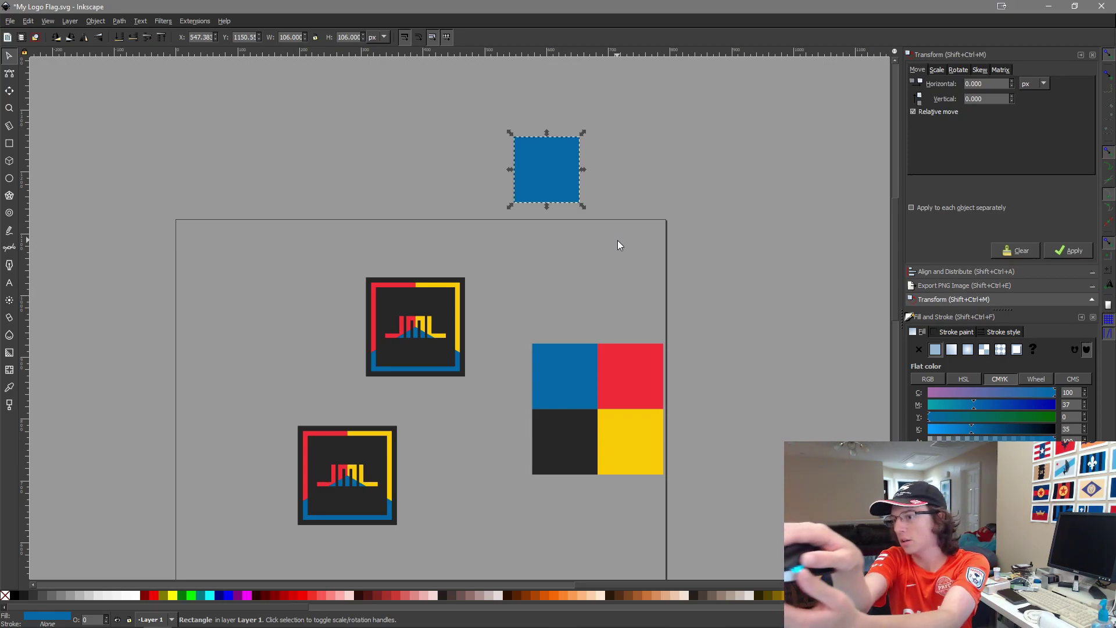
key("d")
key("d")
key("d")
key("d")
key("d")
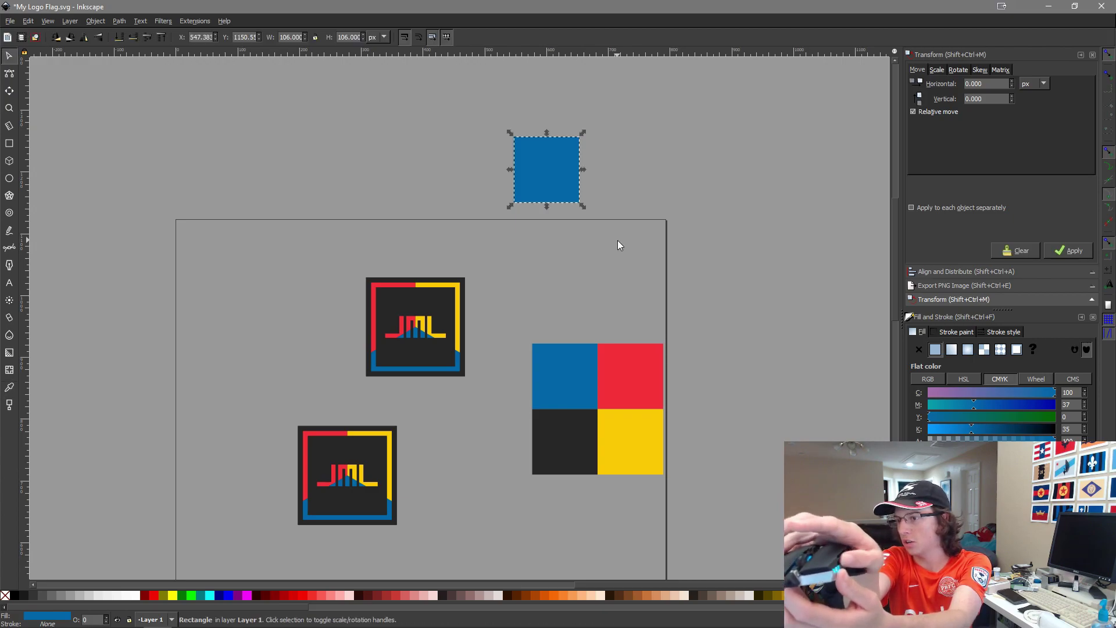
key("d")
key("d")
key("d")
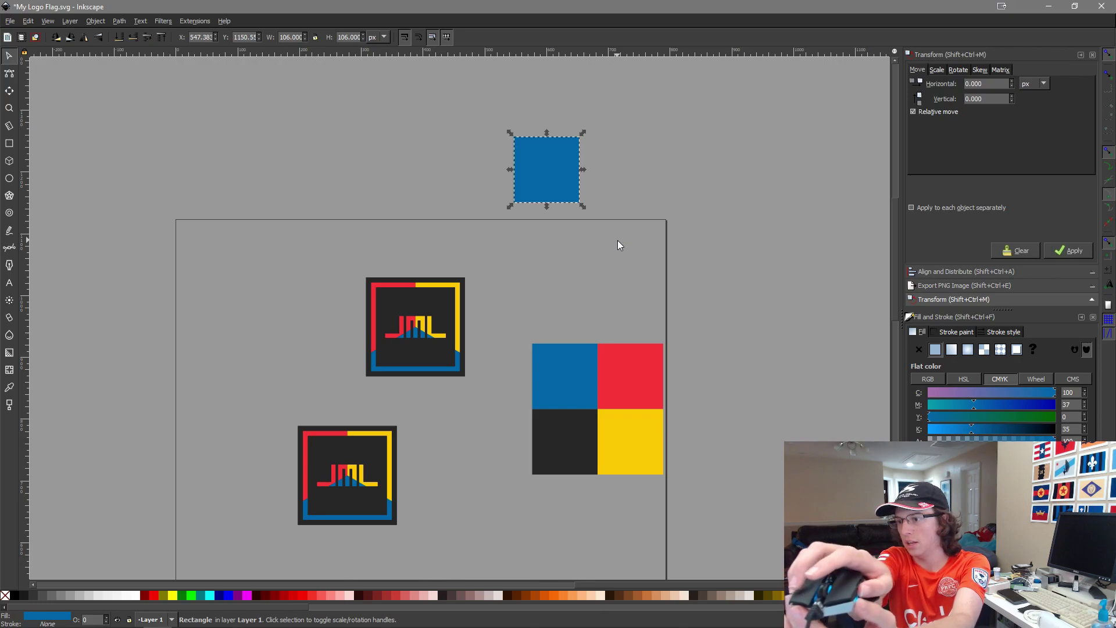
key("ctrl+i")
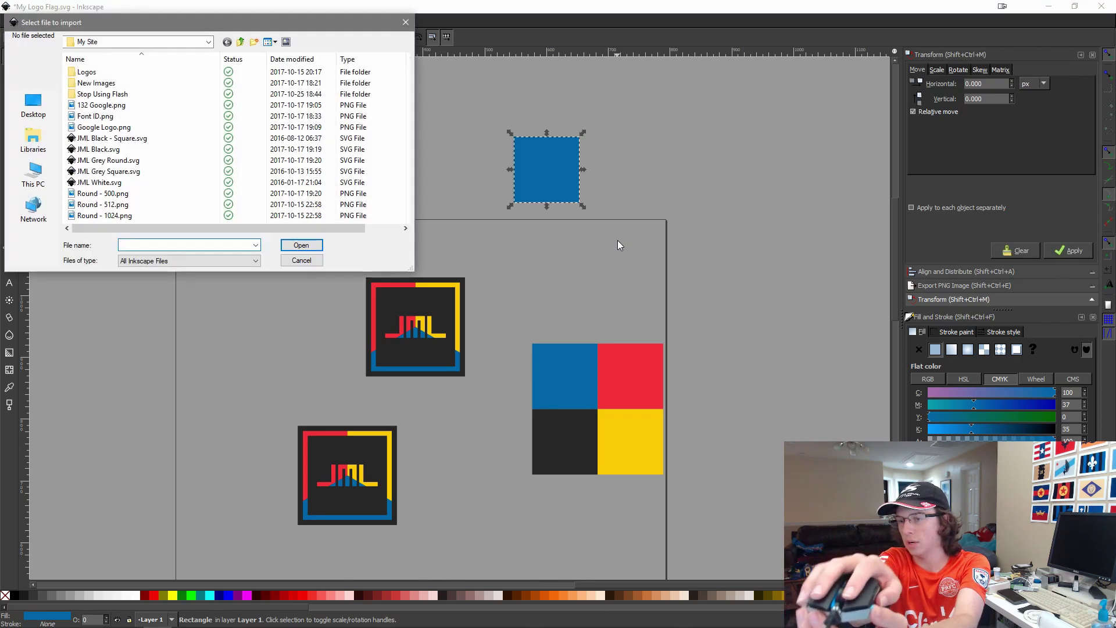
key("Escape")
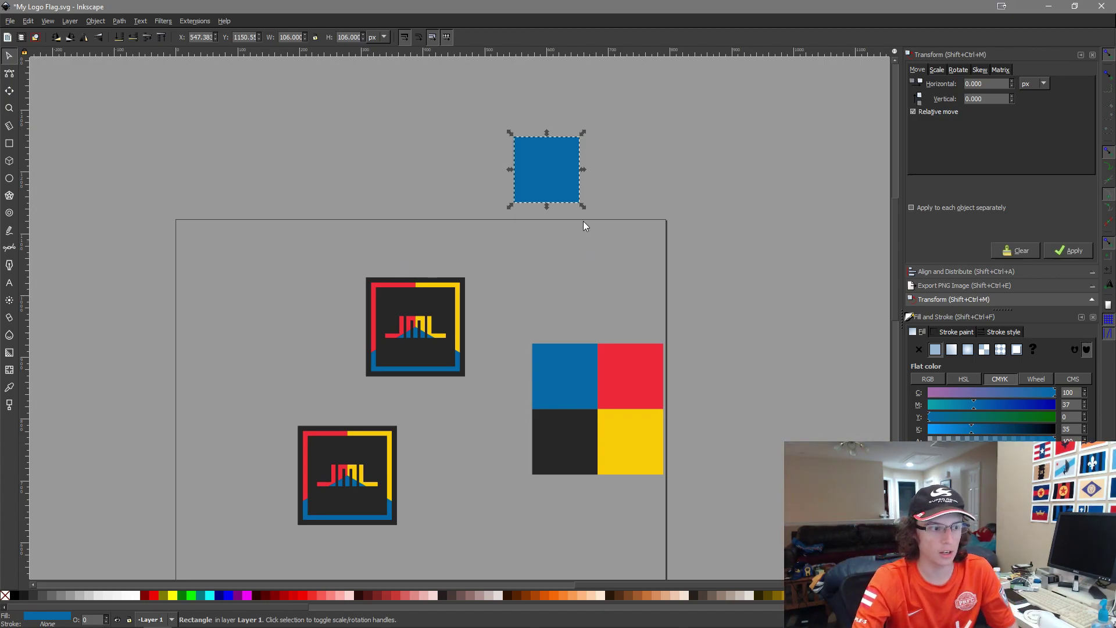
Step: Recolour the duplicated square with the Dropper by sampling the red, yellow, black and blue swatches in turn
key("d")
left_click(636, 367)
left_click(628, 453)
left_click(564, 442)
left_click(582, 373)
key("s")
scroll(615, 342, "up", 2)
scroll(615, 342, "right", 3)
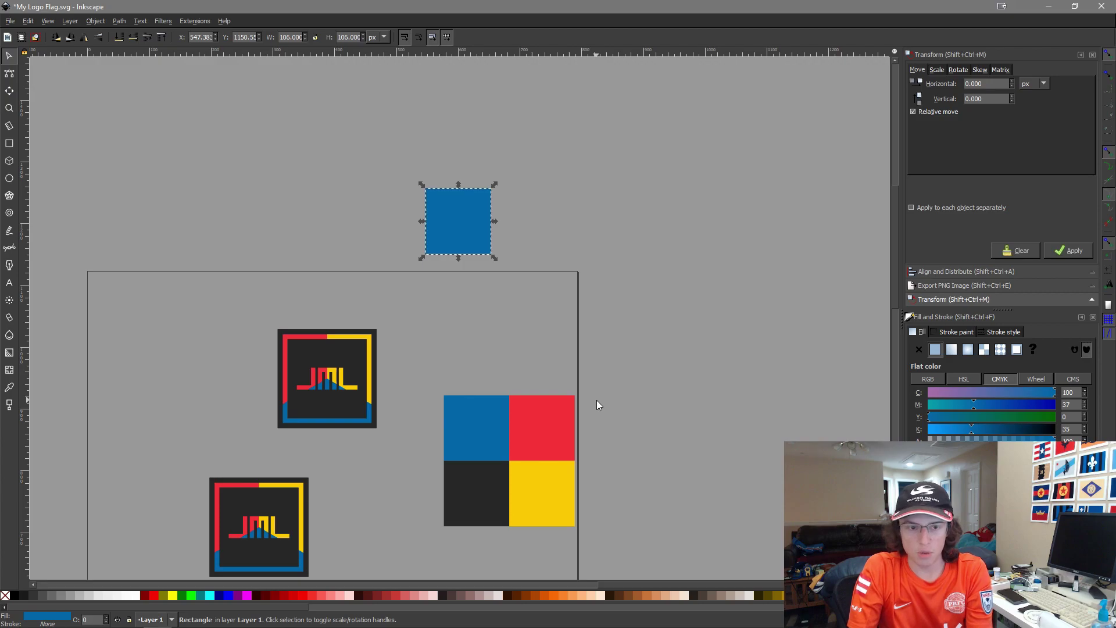
Step: Show the Align and Distribute options and set the duplicated square's fill to white
left_click(985, 275)
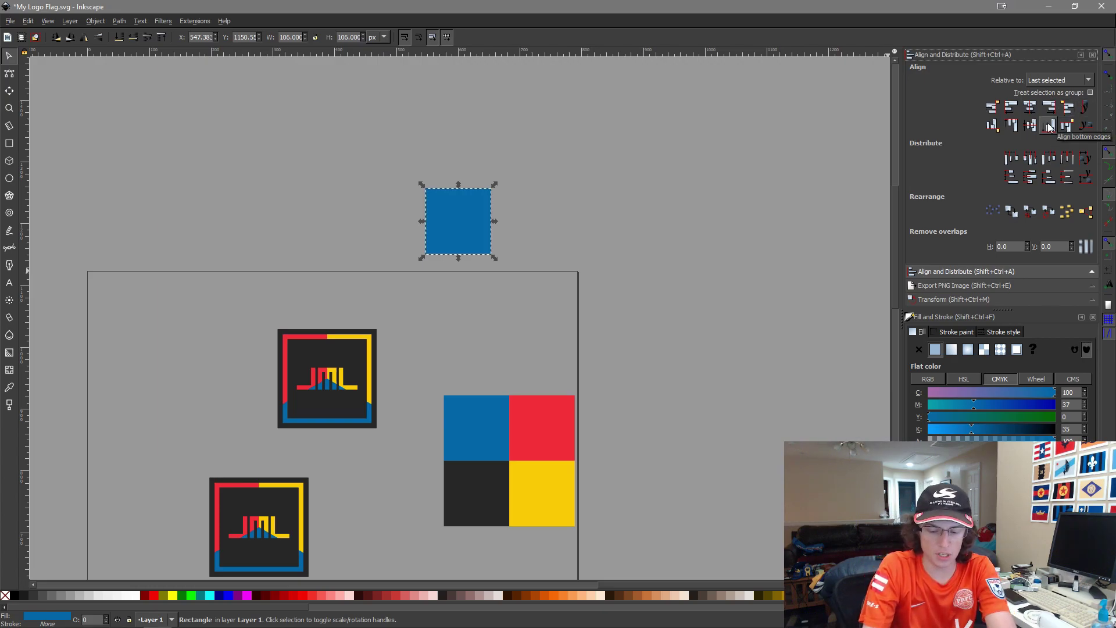
key("d")
scroll(715, 264, "down", 3)
scroll(716, 264, "right", 2)
key("s")
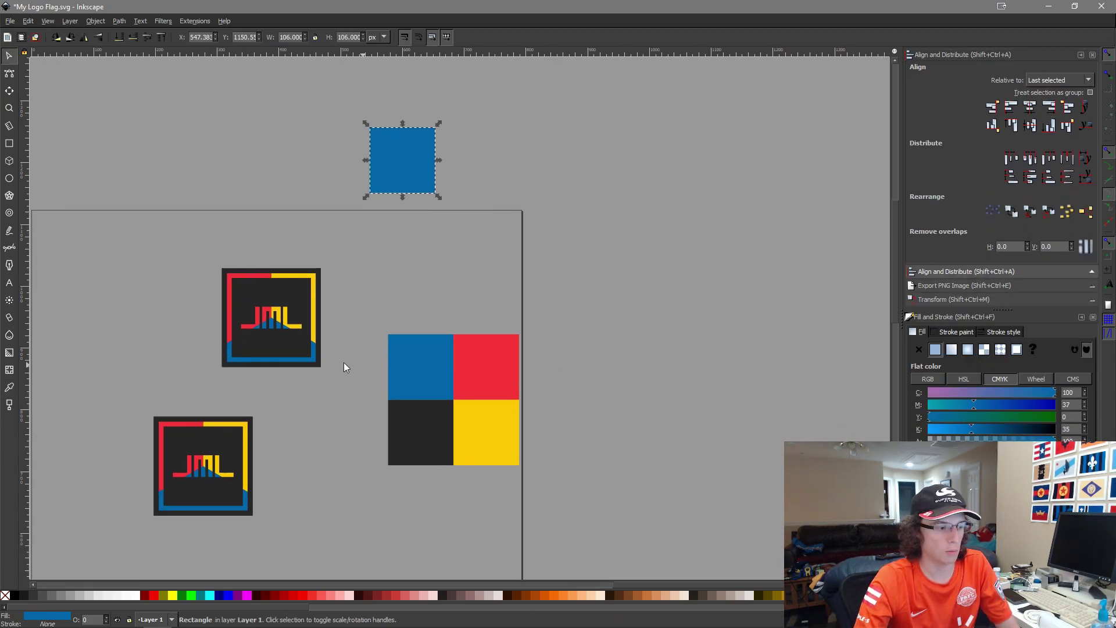
left_click(134, 597)
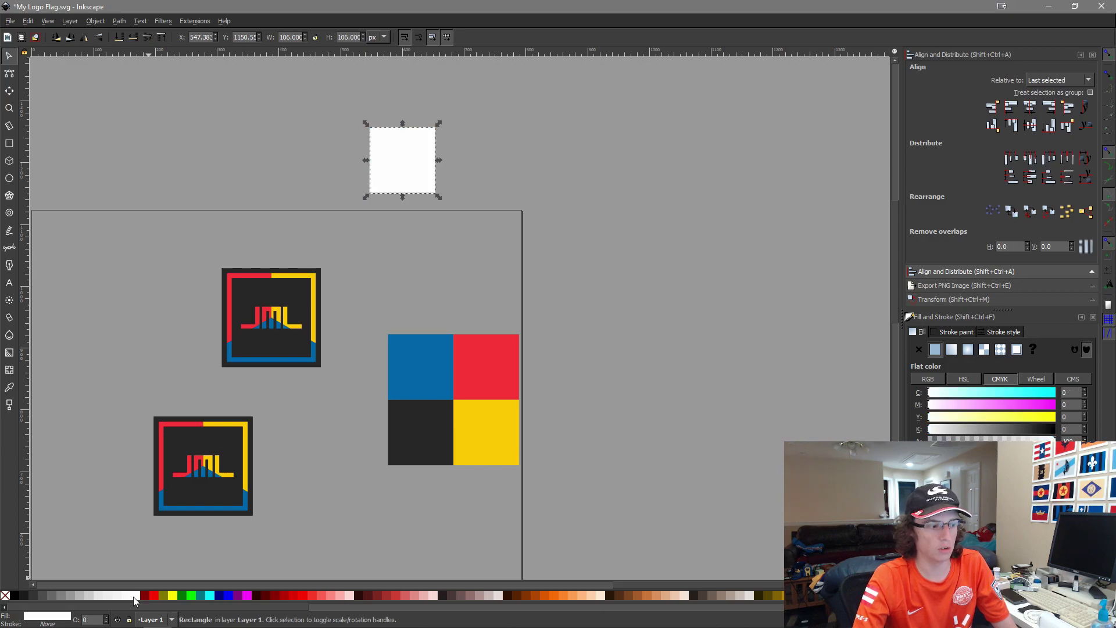
Step: Move the upper JML logo group off the page to the empty area beside the white square
left_click(289, 343)
scroll(354, 331, "up", 5)
scroll(353, 332, "left", 9)
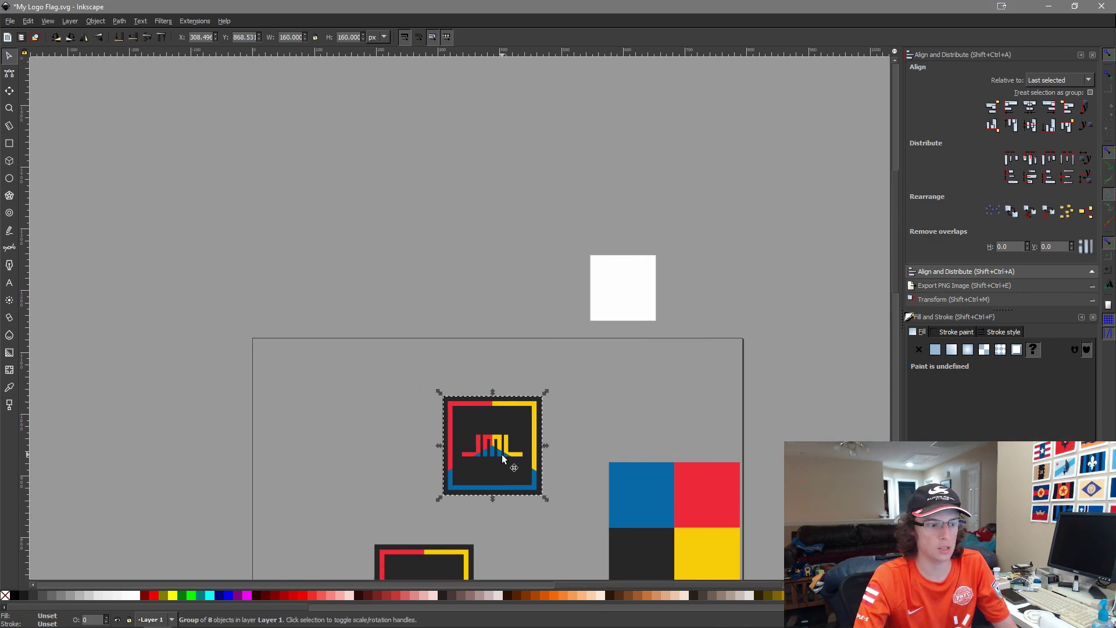
left_click_drag(501, 455, 402, 247)
scroll(400, 243, "left", 2)
Step: Centre the white square on the JML logo both horizontally and vertically
left_click(669, 317)
left_click(453, 254, "shift")
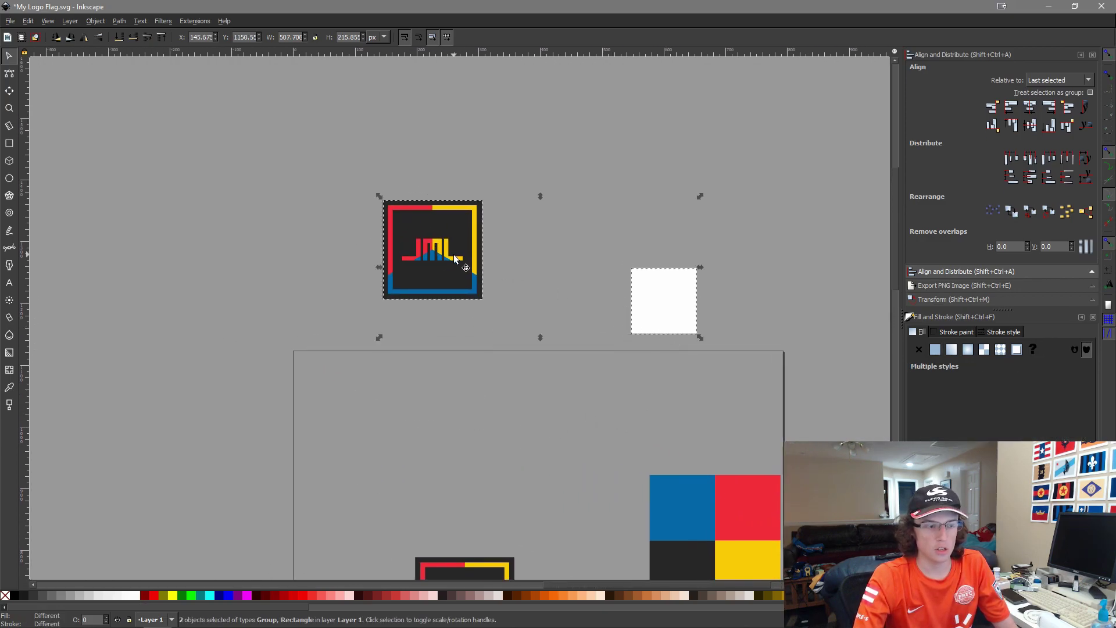
key("ctrl+alt+t")
key("ctrl+alt+h")
Step: Align the white square outside the JML logo so that it touches the logo's upper-left corner diagonally
left_click(455, 259)
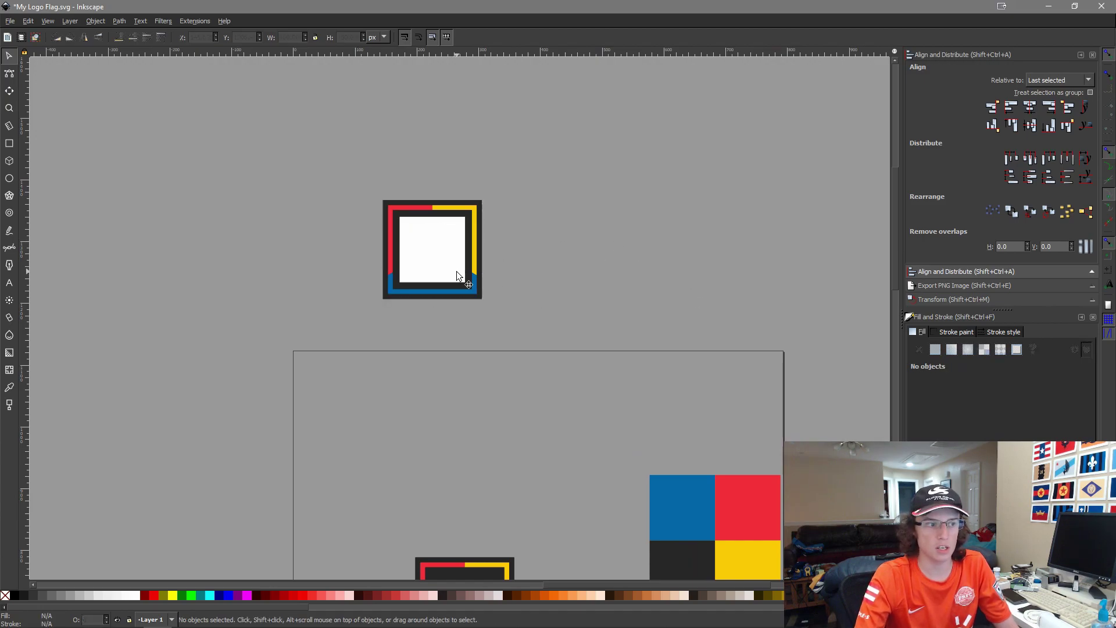
left_click(473, 294, "shift")
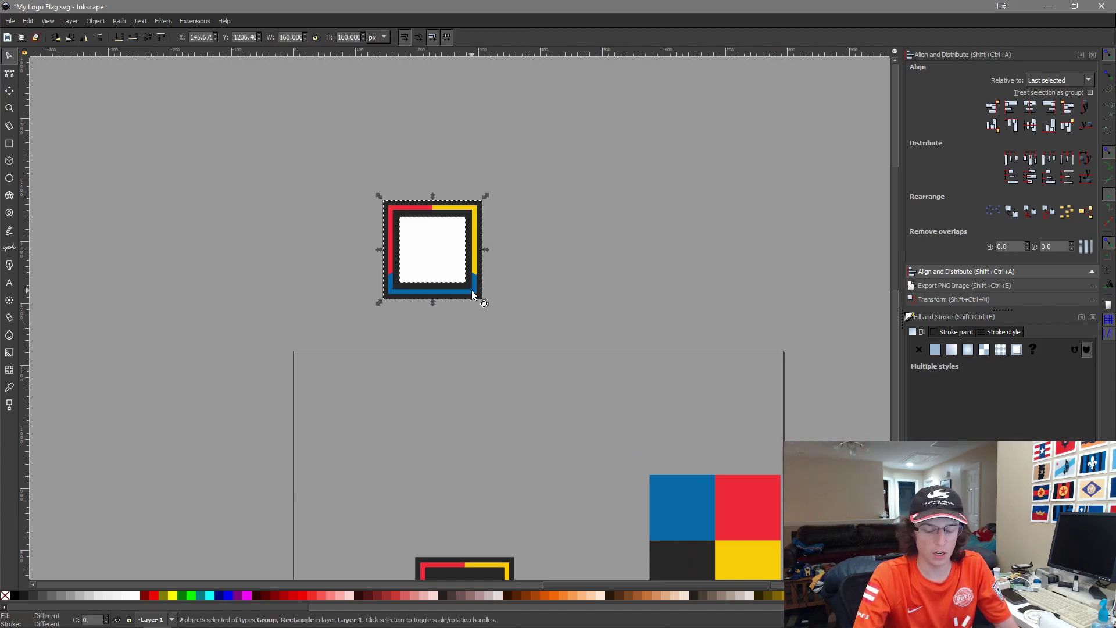
key("ctrl+alt+KP_4")
key("ctrl+alt+KP_8")
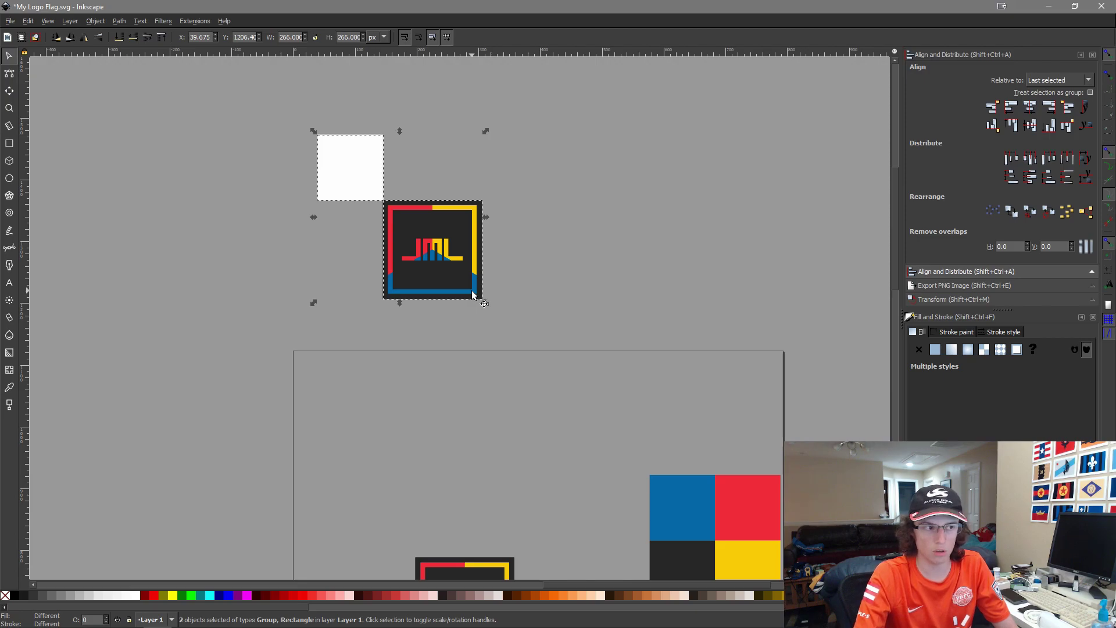
Step: Align the white square flush with the JML logo's left edge above it, and move it diagonally outside the logo's lower-right corner
key("ctrl+alt+KP_4")
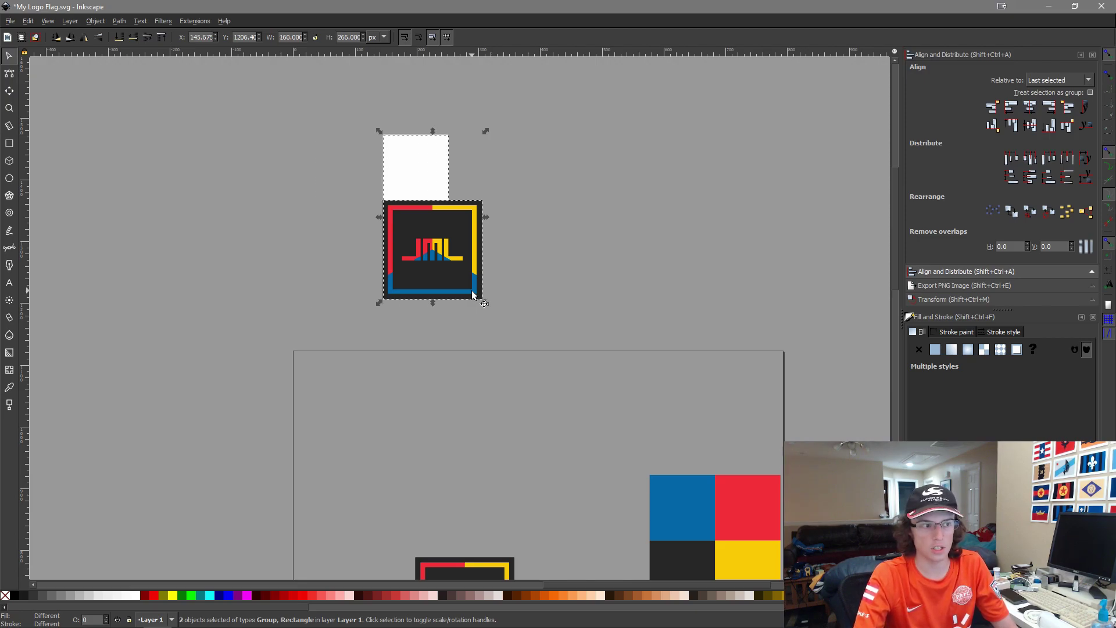
key("ctrl+alt+KP_6")
key("ctrl+alt+KP_2")
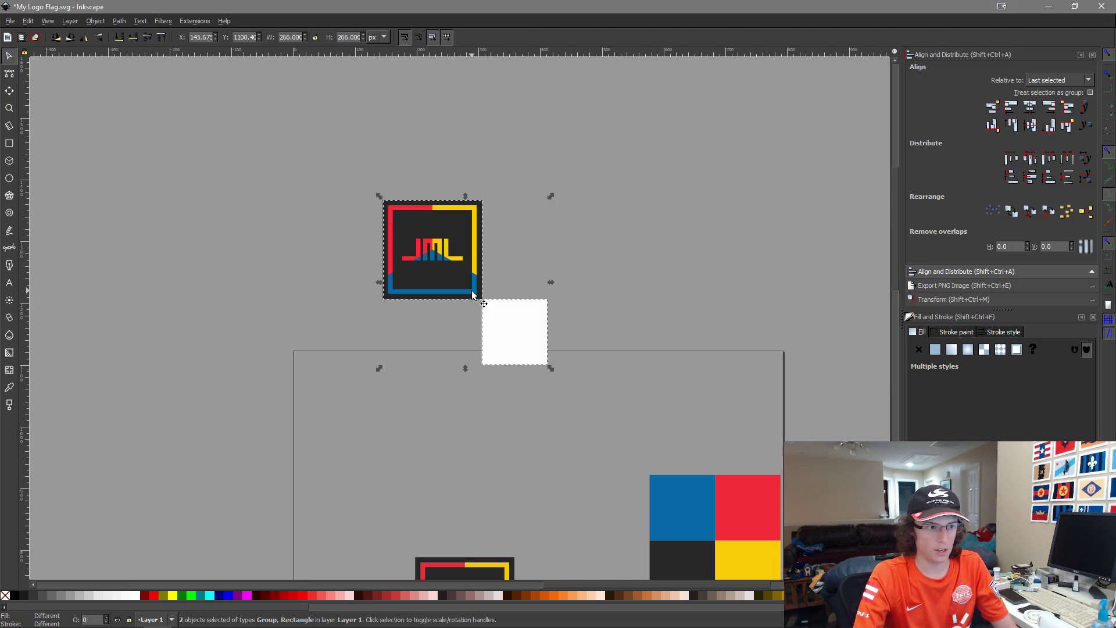
Step: Align the white square's bottom edge with the logo's, and move it diagonally outside the logo's upper-right corner
key("ctrl+alt+KP_2")
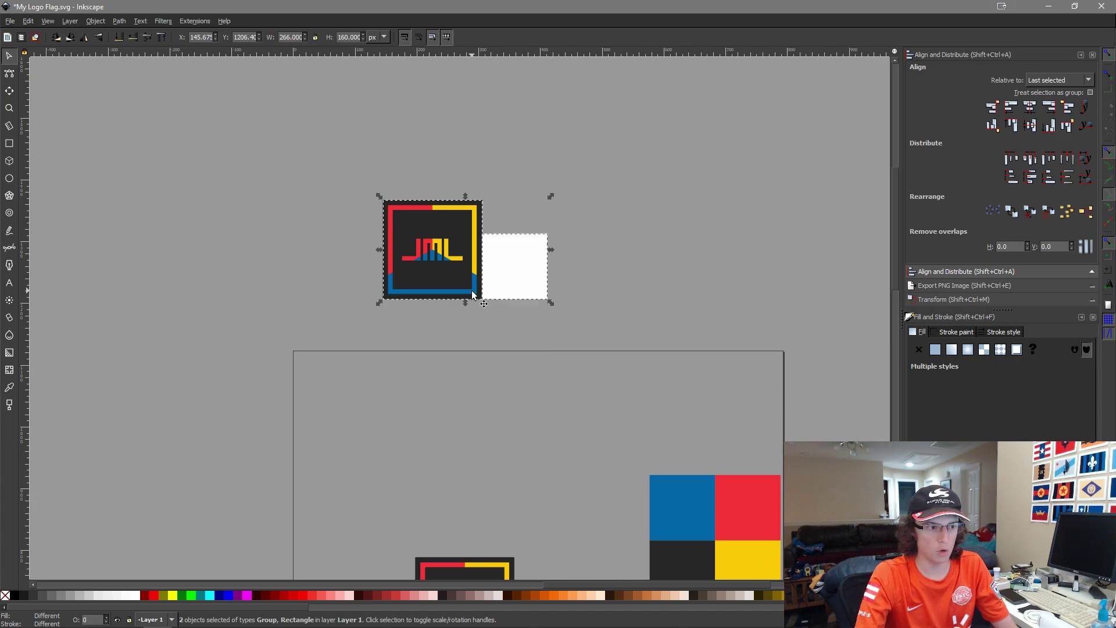
key("ctrl+alt+KP_2")
key("ctrl+alt+KP_8")
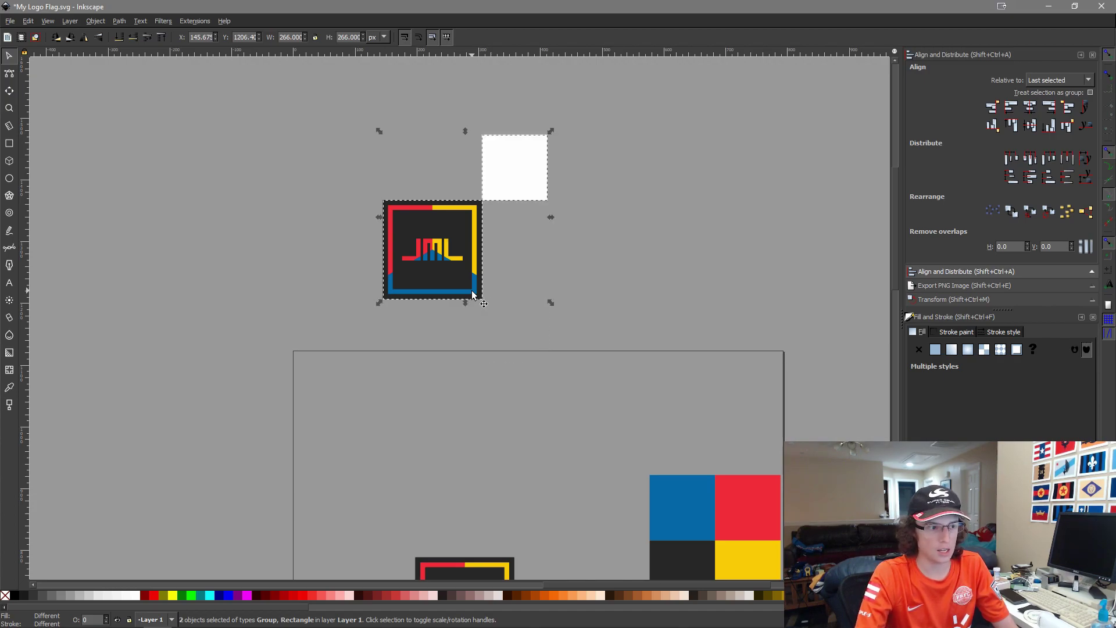
Step: Cycle the white square's vertical alignments against the logo, ending beside its right edge with the bottom edges flush
key("ctrl+alt+KP_2")
key("ctrl+alt+KP_8")
key("ctrl+alt+KP_7")
key("ctrl+alt+KP_1")
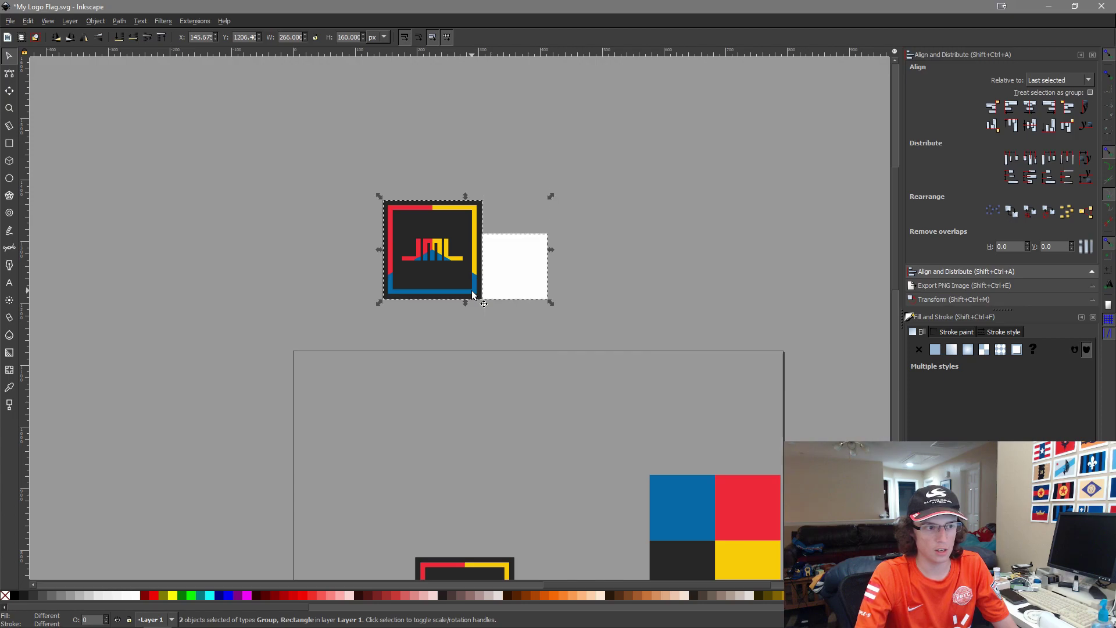
Step: Cycle the white square through further edge alignments around the JML logo and centre it on the logo
key("ctrl+alt+KP_2")
key("ctrl+alt+KP_4")
key("ctrl+alt+KP_9")
key("ctrl+alt+KP_3")
key("ctrl+alt+KP_6")
key("ctrl+alt+KP_5")
key("ctrl+alt+h")
Step: Delete the white square lying on the JML logo and save the document
left_click(654, 233)
left_click(417, 267)
key("Delete")
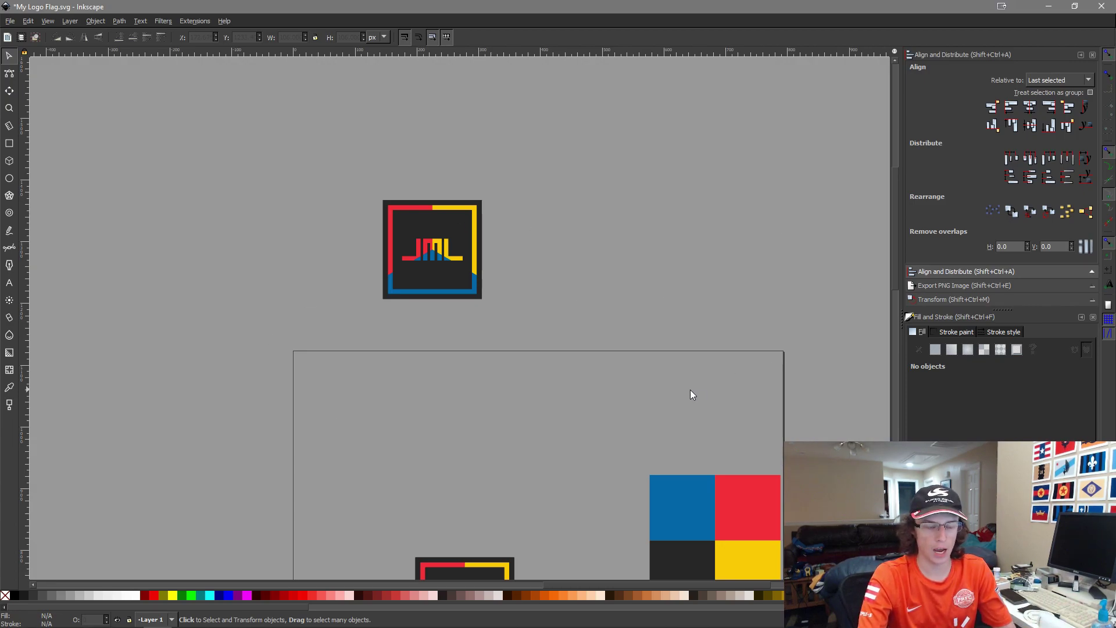
key("ctrl+s")
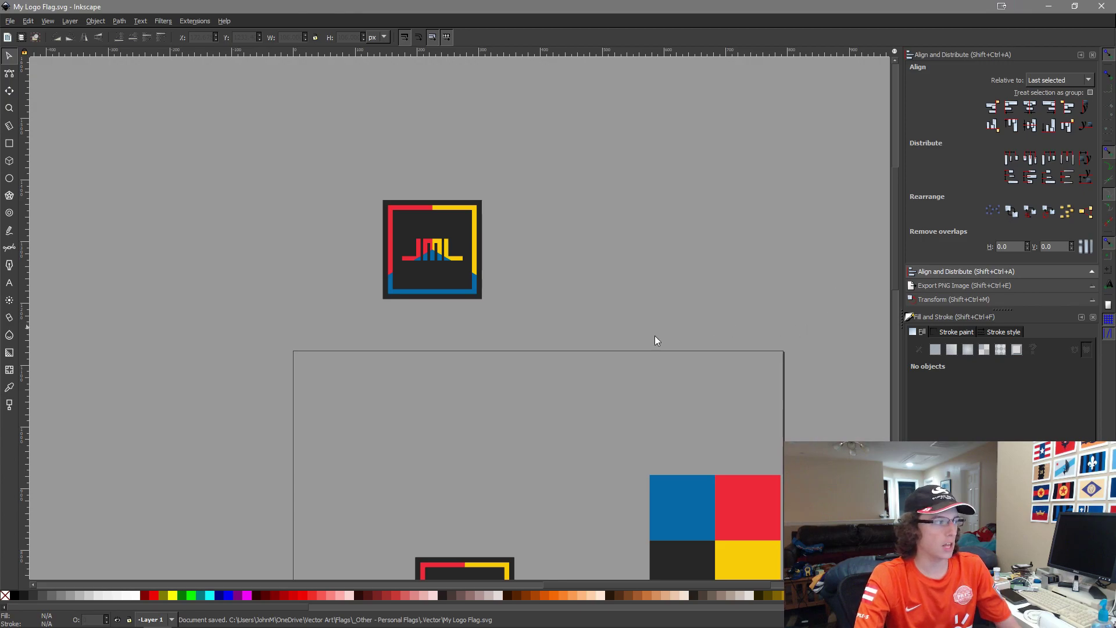
mouse_move(442, 625)
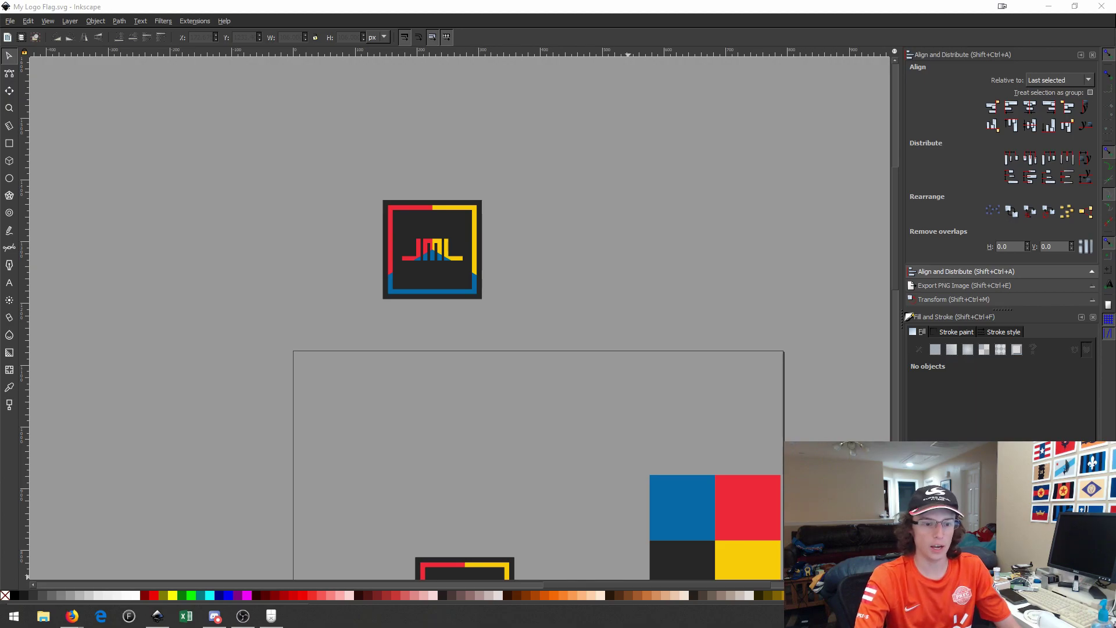
left_click(857, 429)
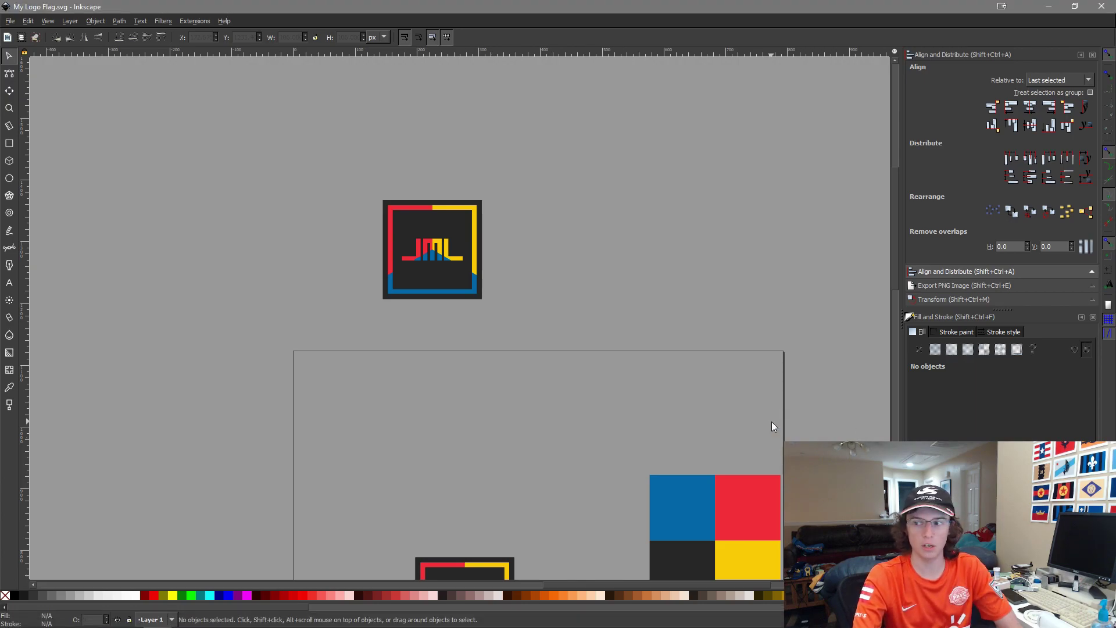